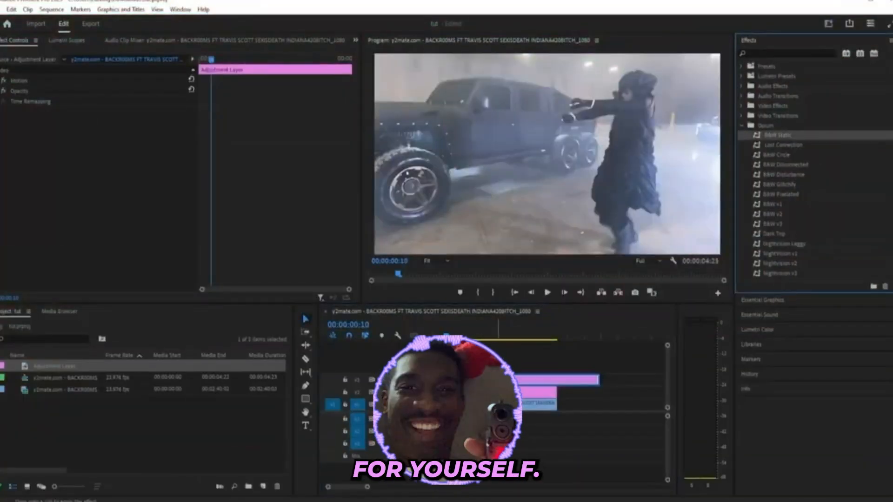
left_click_drag(777, 135, 498, 381)
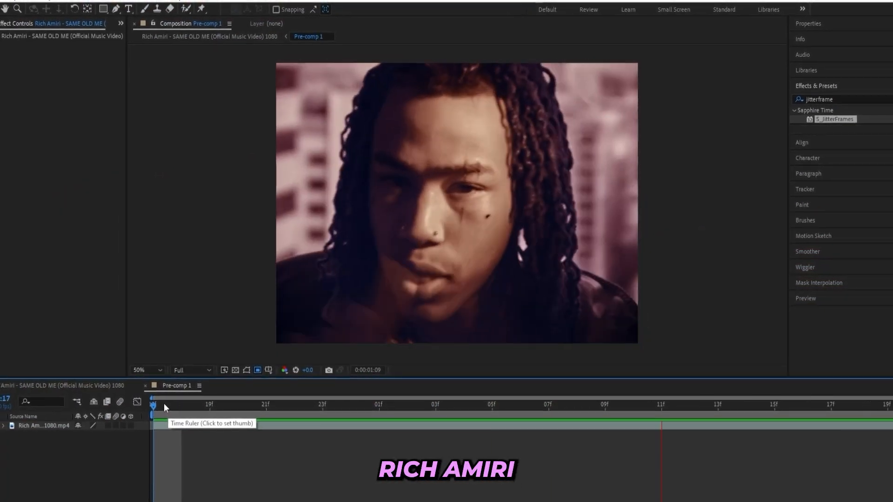
Fit the composition view to the panel and create a new solid layer named mask.
left_click_drag(160, 402, 128, 412)
left_click(171, 364)
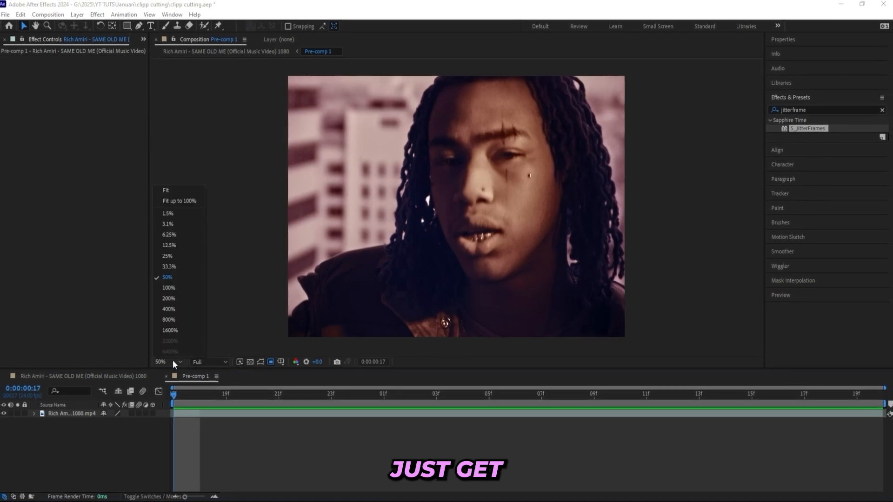
left_click(171, 203)
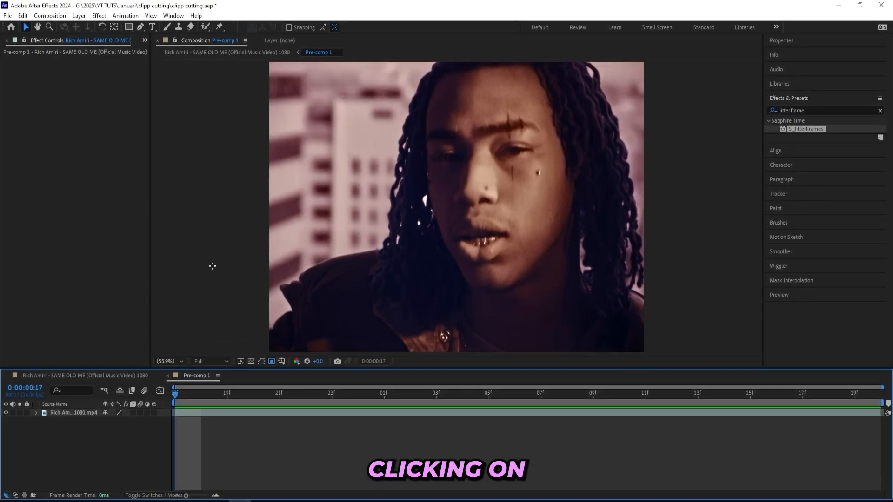
right_click(213, 266)
mouse_move(225, 271)
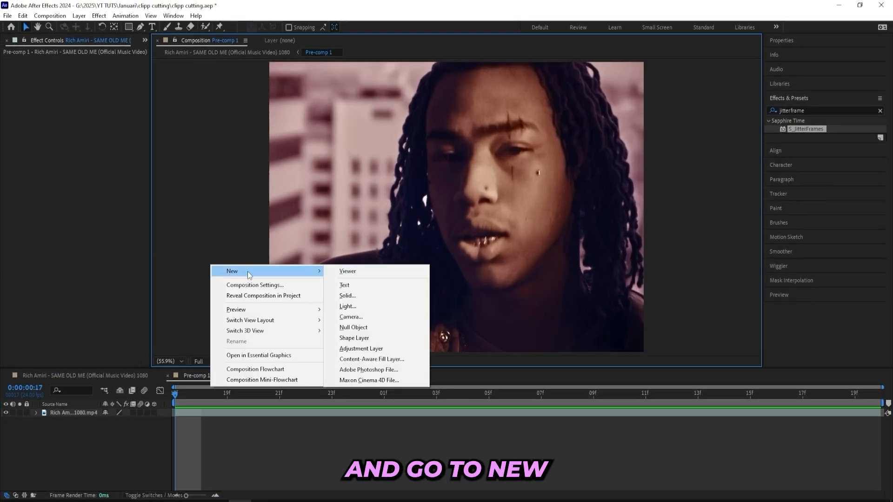
left_click(354, 296)
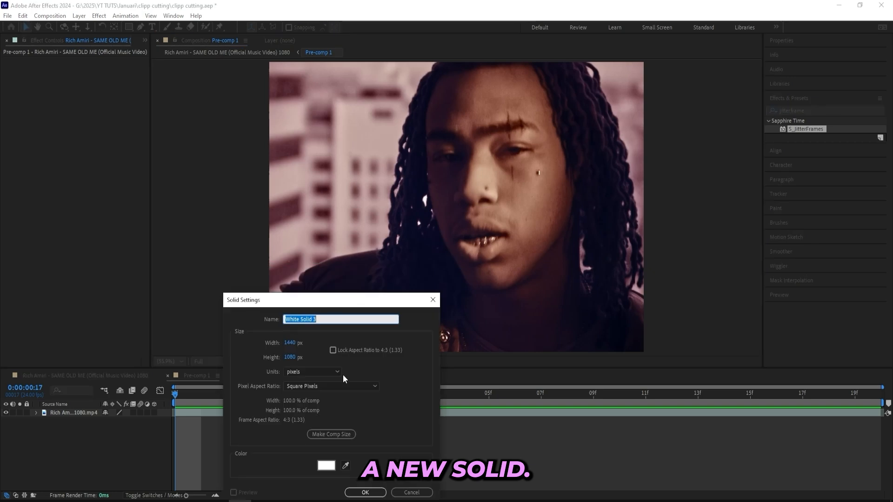
left_click_drag(352, 300, 389, 170)
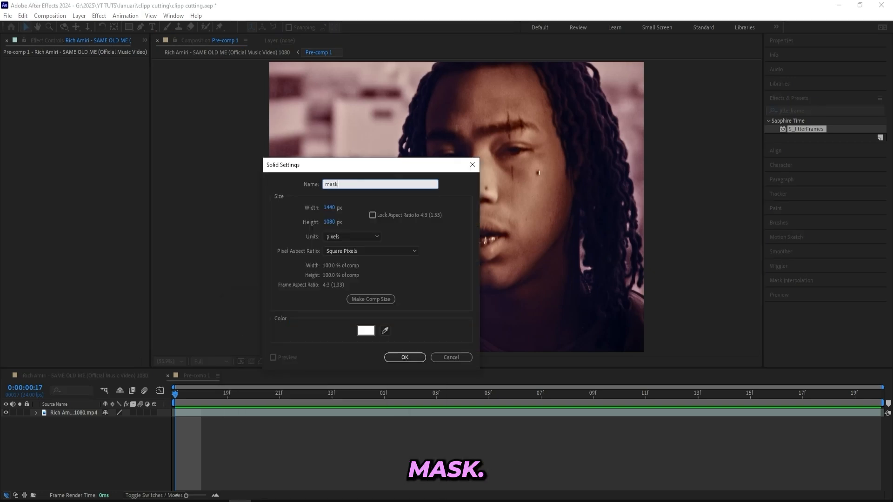
type("mask")
key("Return")
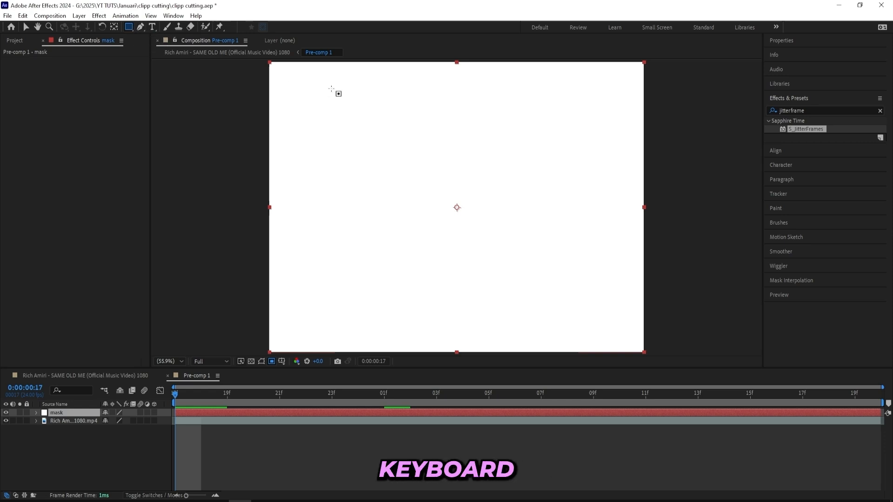
Draw a rectangular mask on the mask solid near the upper left of the frame.
left_click_drag(299, 92, 423, 192)
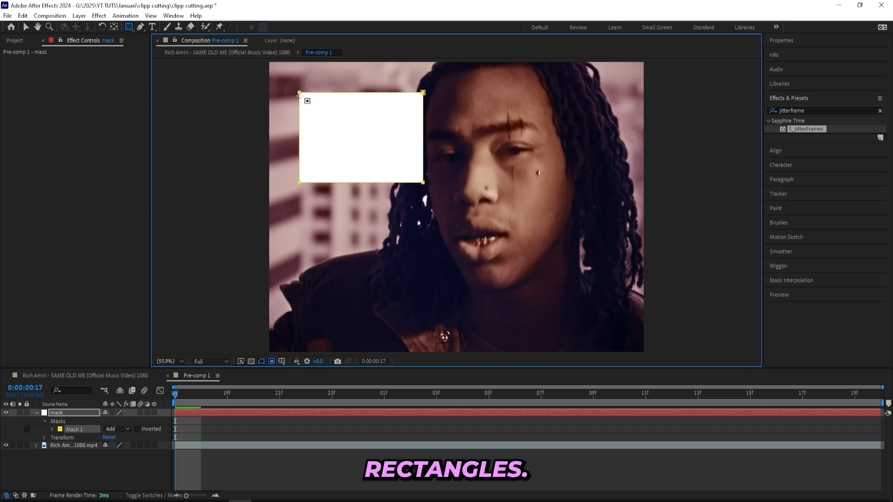
key("q")
left_click(131, 30)
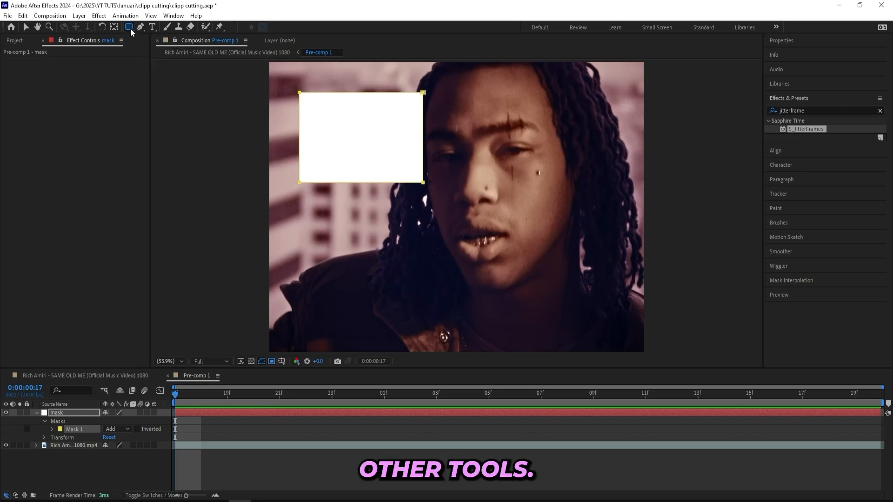
key("q")
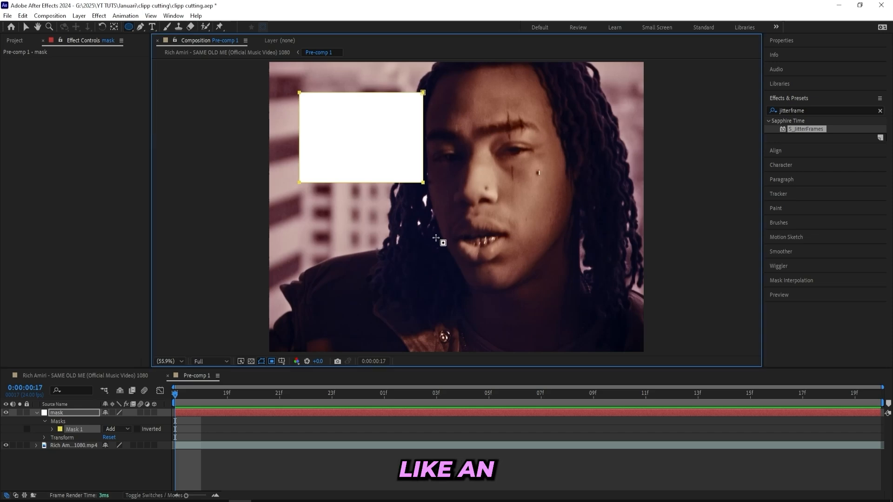
key("q")
key("q")
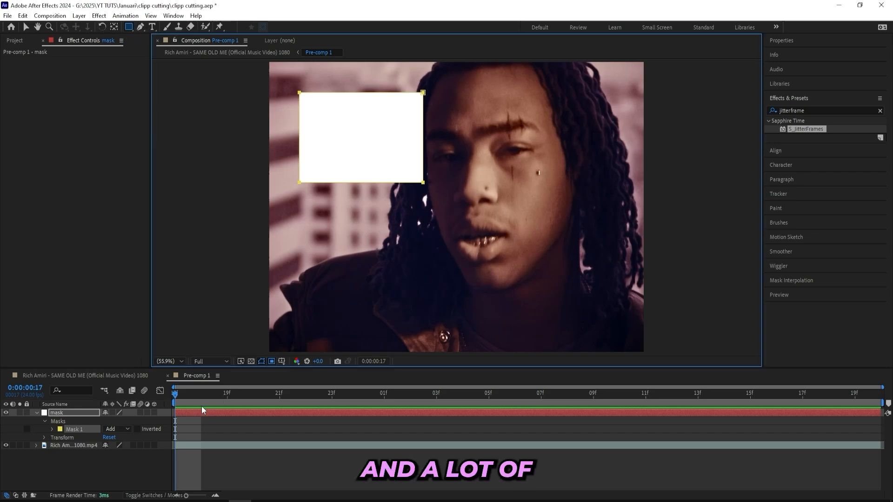
Reveal the solid's masks and invert the first mask.
left_click(186, 413)
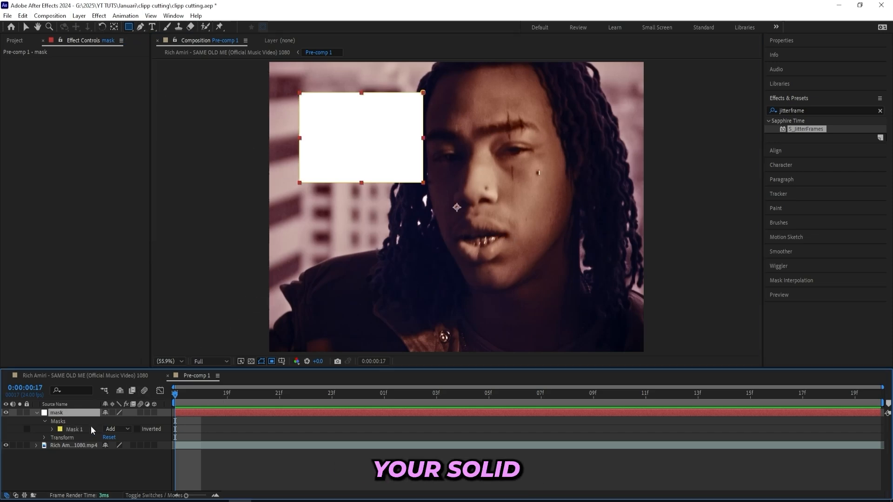
left_click(37, 413)
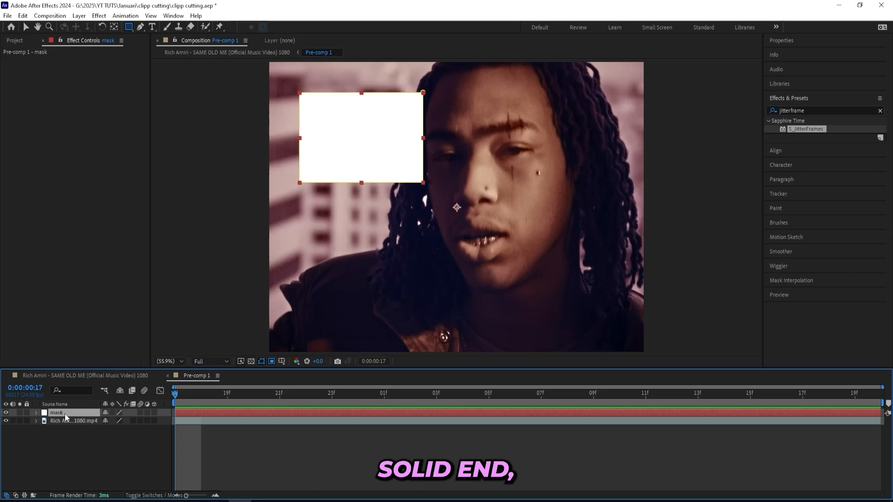
key("m")
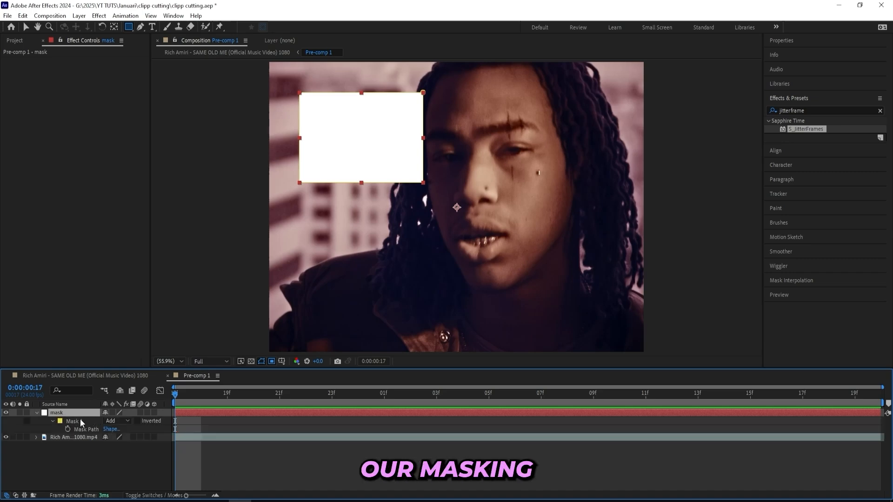
left_click(138, 422)
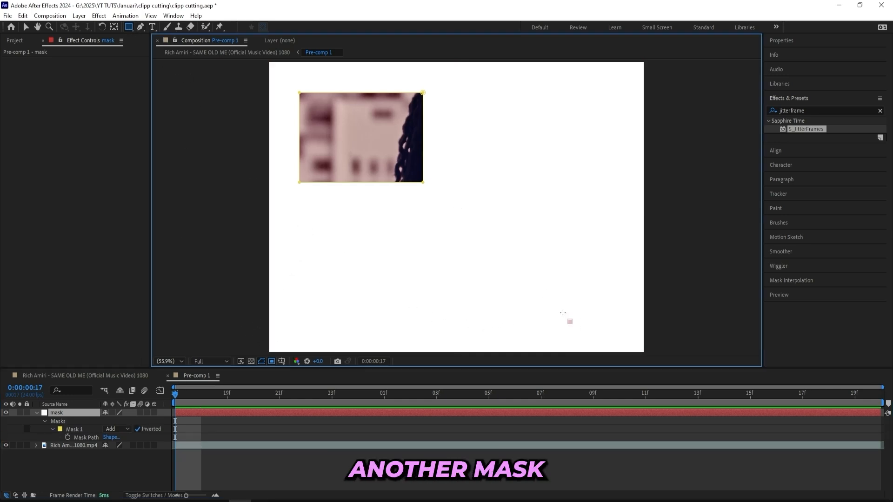
Draw a second rectangular mask near the lower right and set its mode to Subtract.
mouse_move(571, 321)
left_mouse_down()
mouse_move(512, 257)
mouse_move(493, 268)
left_mouse_up()
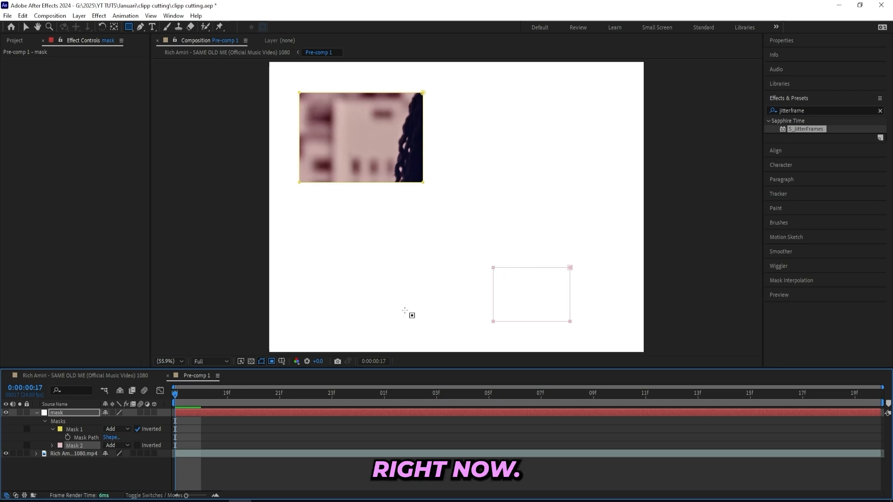
left_click(127, 443)
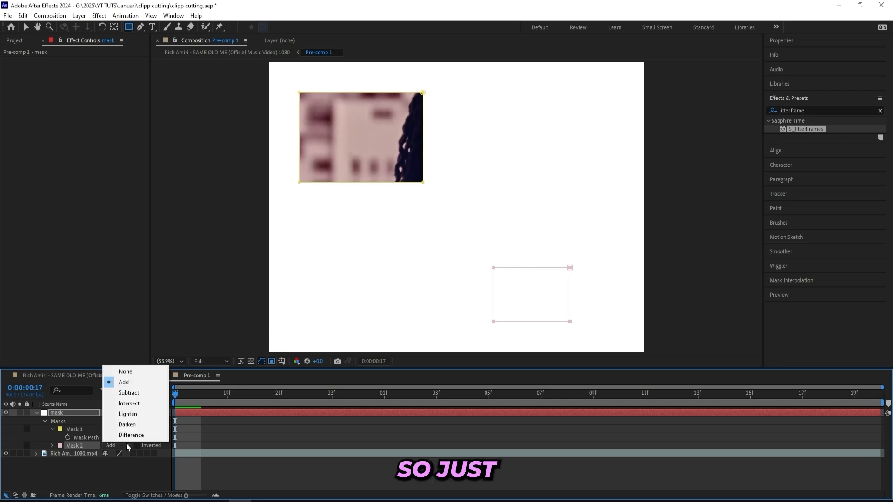
left_click(131, 394)
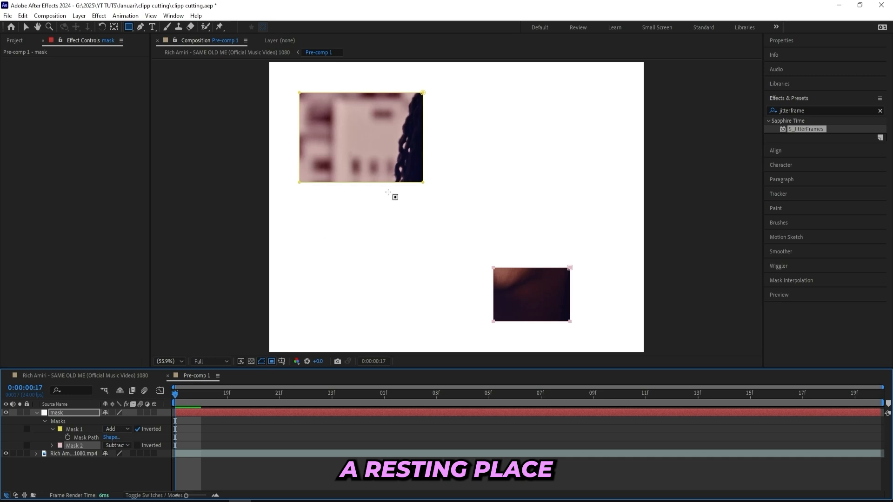
Draw a third rectangular mask near the upper right and set its mode to Subtract.
left_click_drag(527, 118, 617, 191)
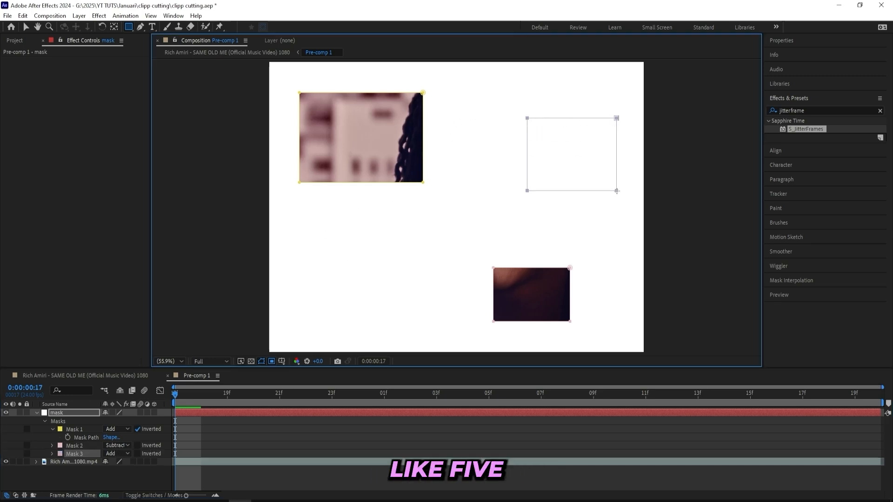
left_click(114, 453)
left_click(136, 401)
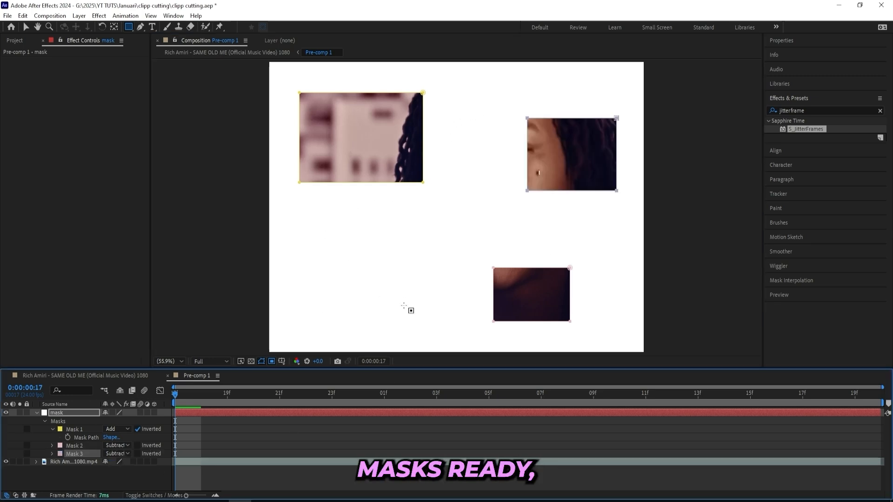
Add two more rectangular masks at the lower centre and centre left, setting them to Subtract.
mouse_move(424, 334)
left_mouse_down()
mouse_move(329, 255)
mouse_move(352, 276)
left_mouse_up()
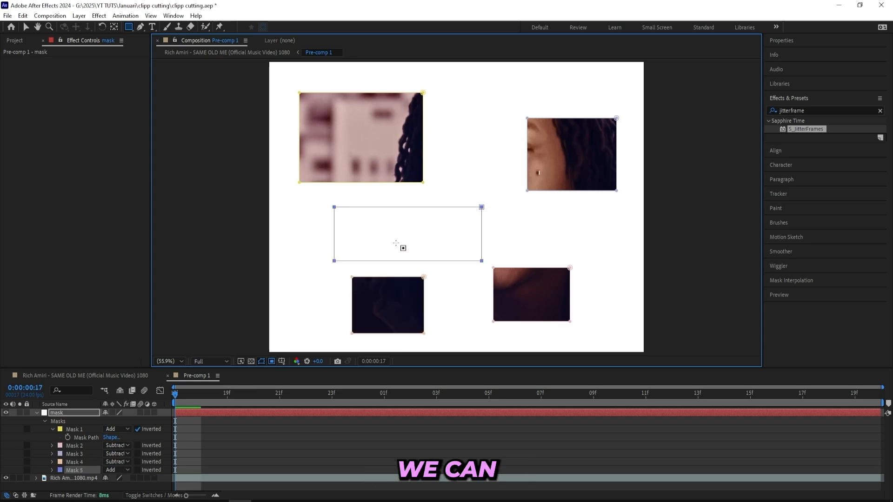
key("ctrl+z")
left_click_drag(329, 220, 453, 256)
left_click(117, 470)
left_click(134, 417)
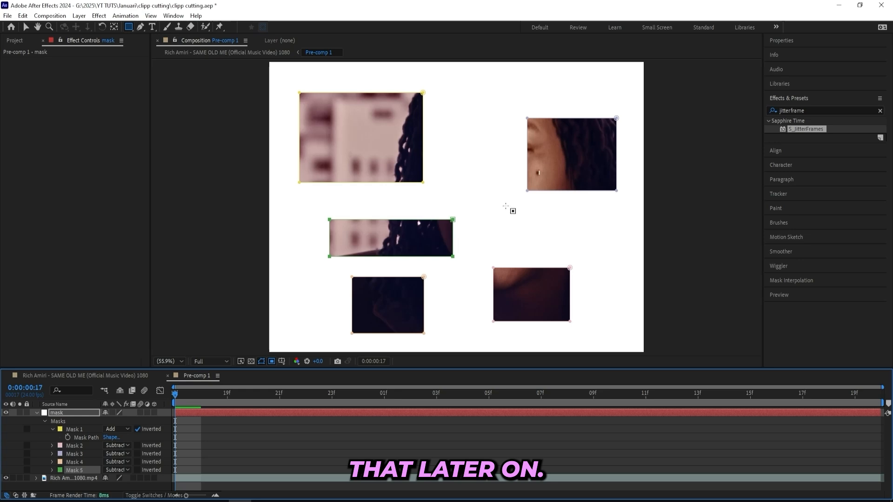
Draw a sixth rectangular mask in the centre, set it to Subtract, and return to the Selection tool.
left_click_drag(505, 206, 445, 160)
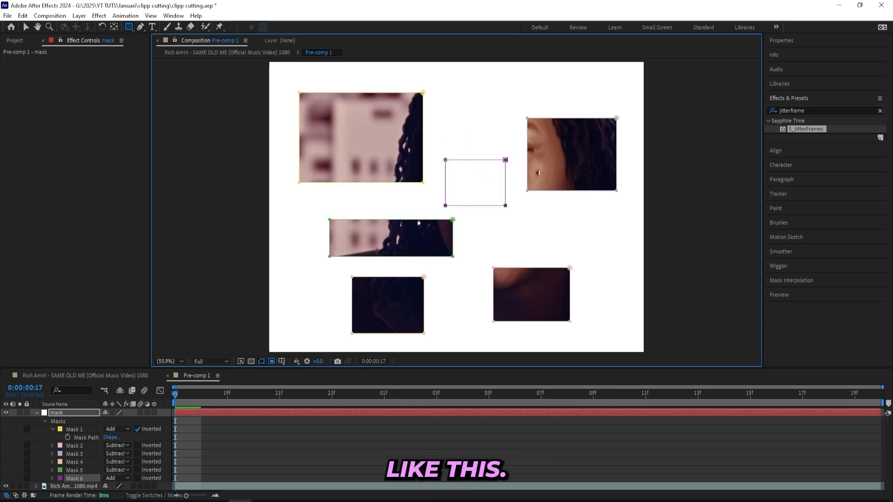
left_click(122, 478)
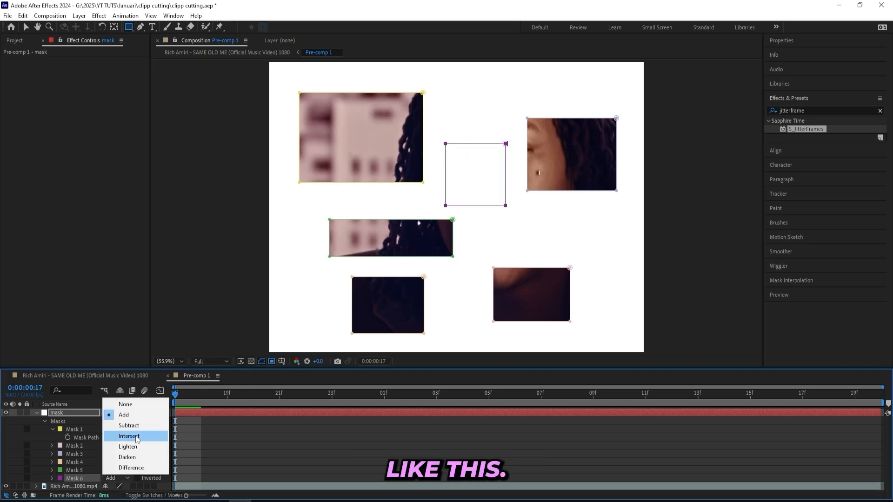
left_click(130, 433)
key("v")
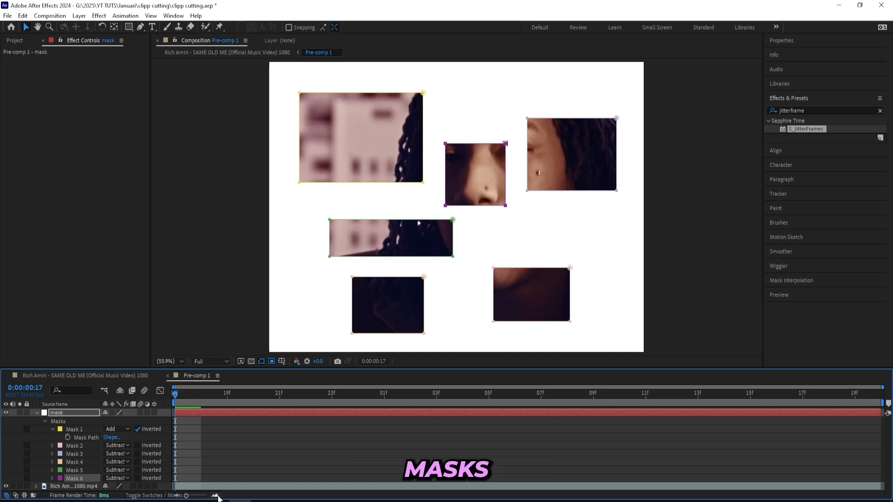
Enable keyframing on Mask 1's path and move the mask to the lower left at frame 19.
left_click(74, 430)
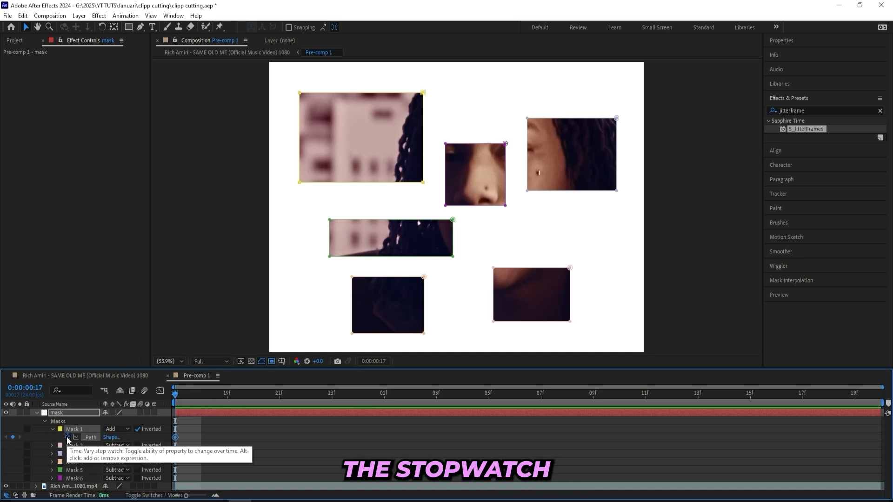
left_click(68, 438)
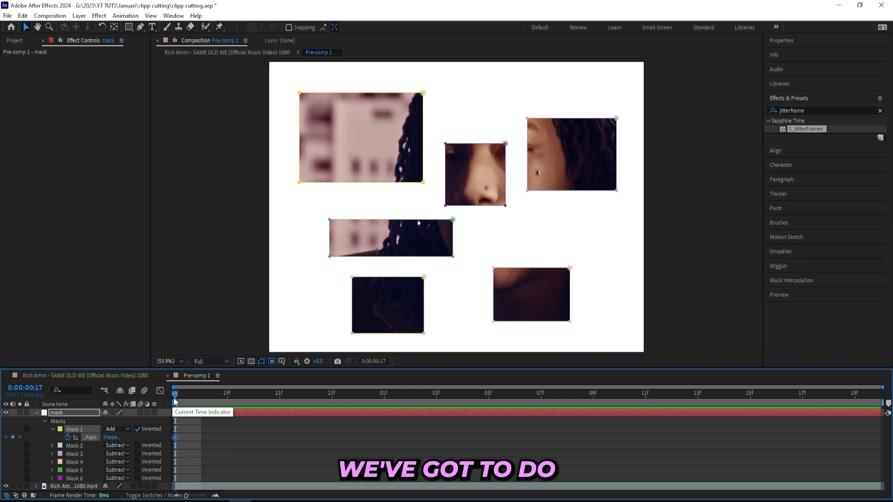
left_click_drag(175, 400, 227, 394)
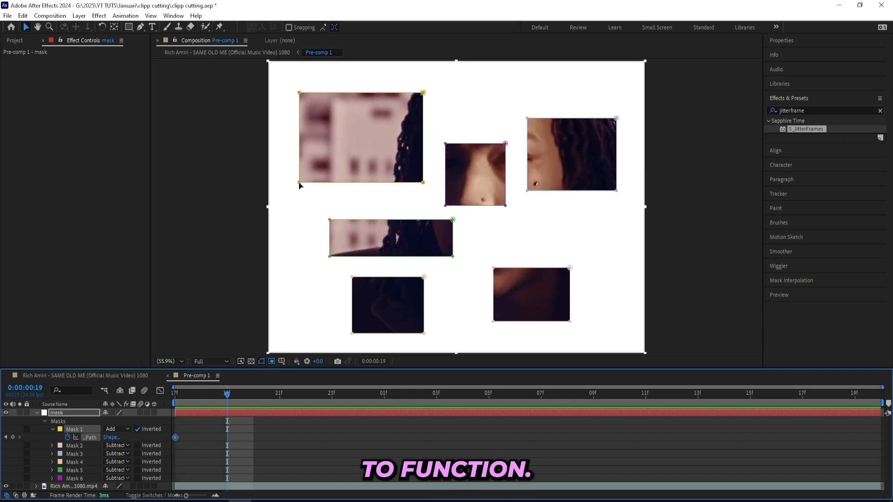
left_click_drag(300, 185, 282, 343)
Keyframe Mask 1 at new positions every two frames, moving it to the top and then the right side.
right_click(476, 266)
left_click(475, 265)
key("Page_Down")
key("Page_Down")
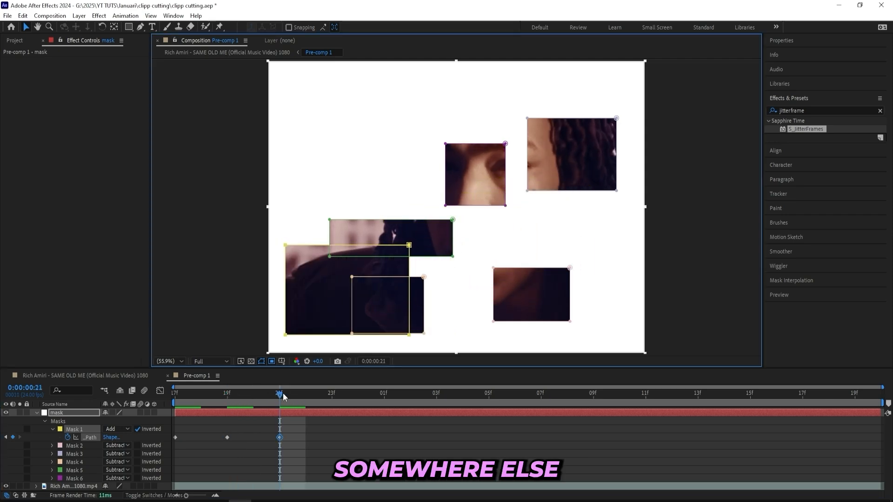
left_click_drag(283, 394, 305, 403)
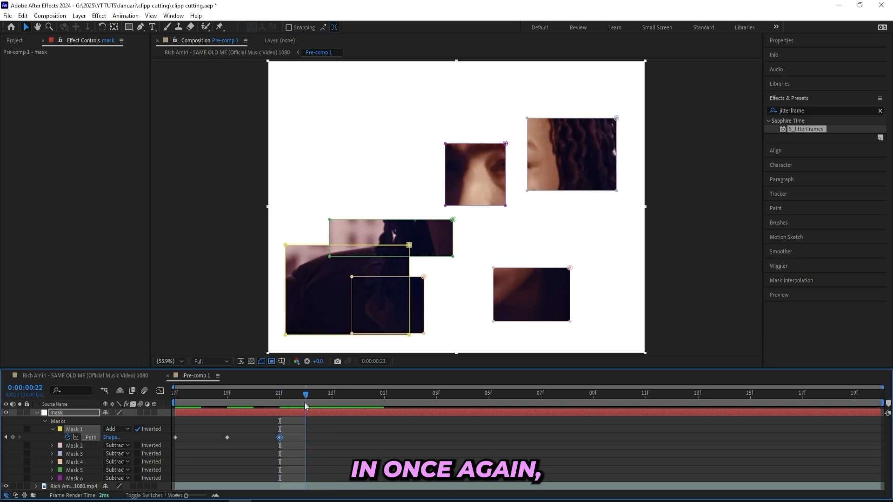
key("Page_Down")
left_click_drag(399, 246, 496, 82)
left_click(384, 386)
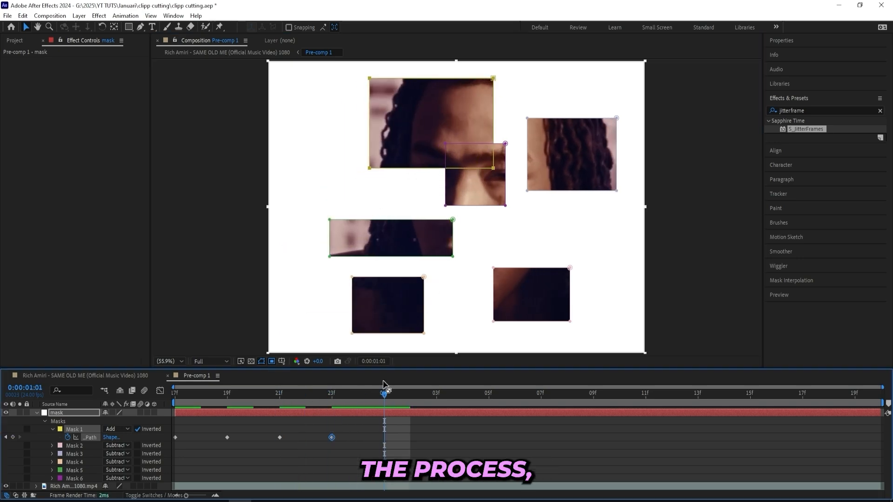
left_click_drag(495, 174, 614, 253)
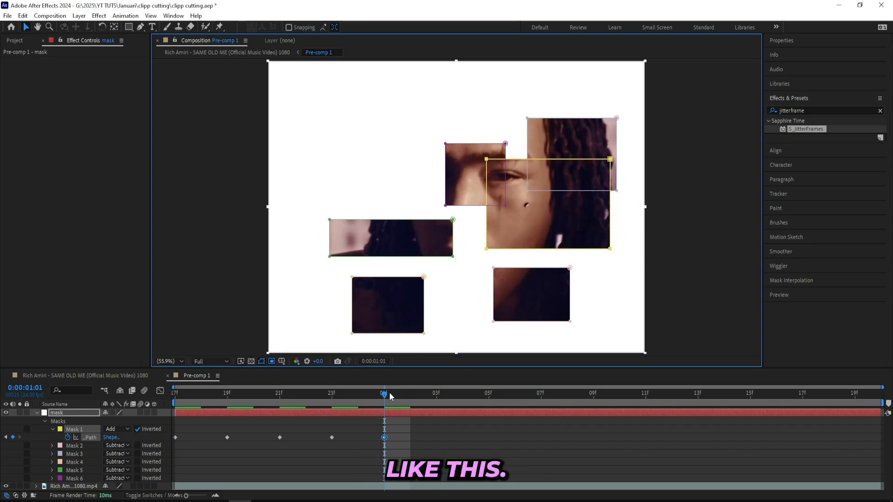
Select Mask 1's path keyframes and paste them starting at 0:00:01:03.
left_click_drag(416, 446, 194, 434)
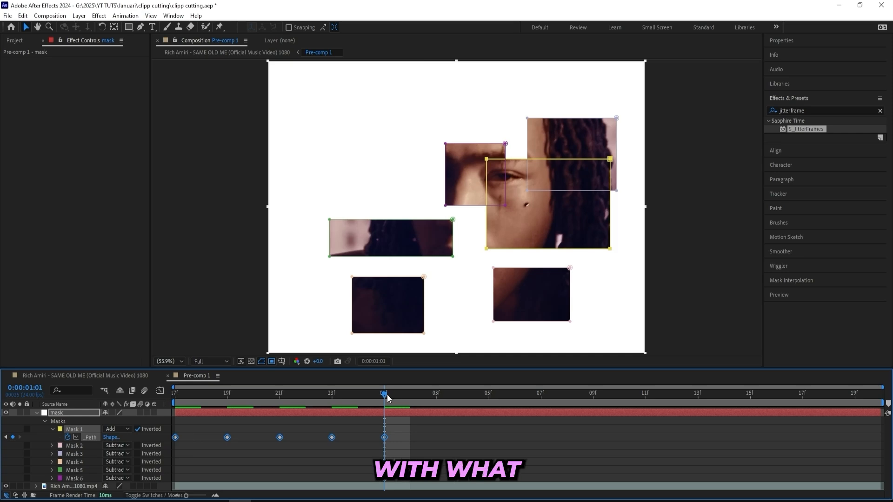
left_click_drag(387, 394, 439, 398)
key("ctrl+v")
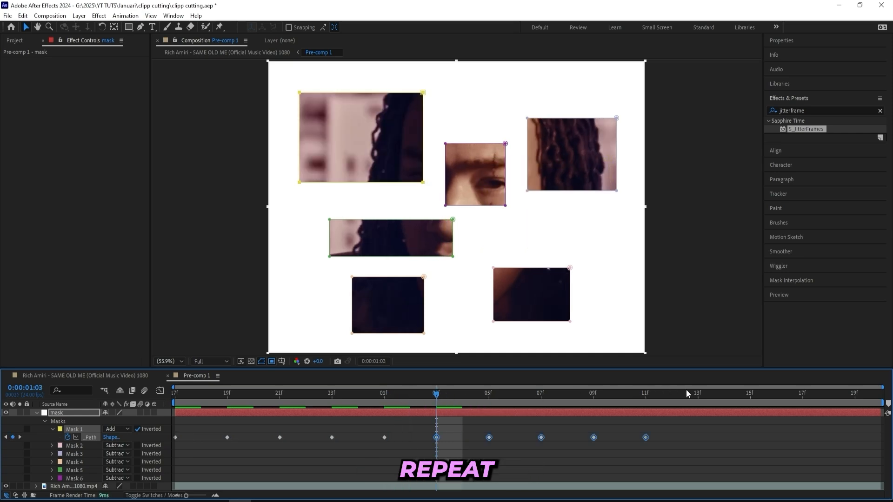
Paste the keyframes again to extend Mask 1's animation and play it back from the start.
left_click_drag(688, 394, 174, 413)
key("ctrl+v")
key("space")
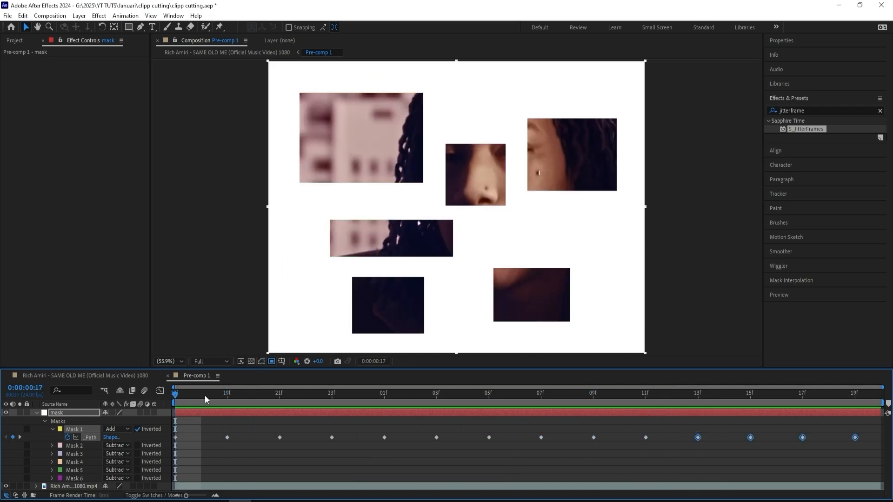
Play back the composition to preview Mask 1's animation.
key("space")
key("space")
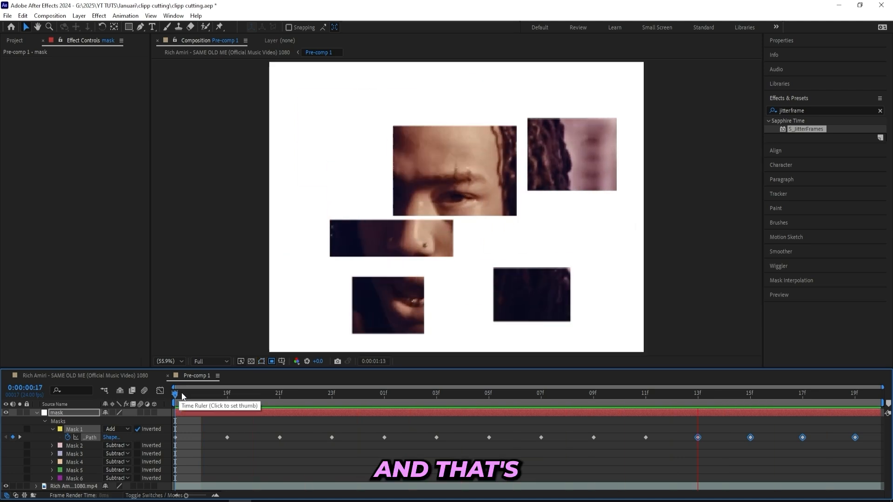
key("space")
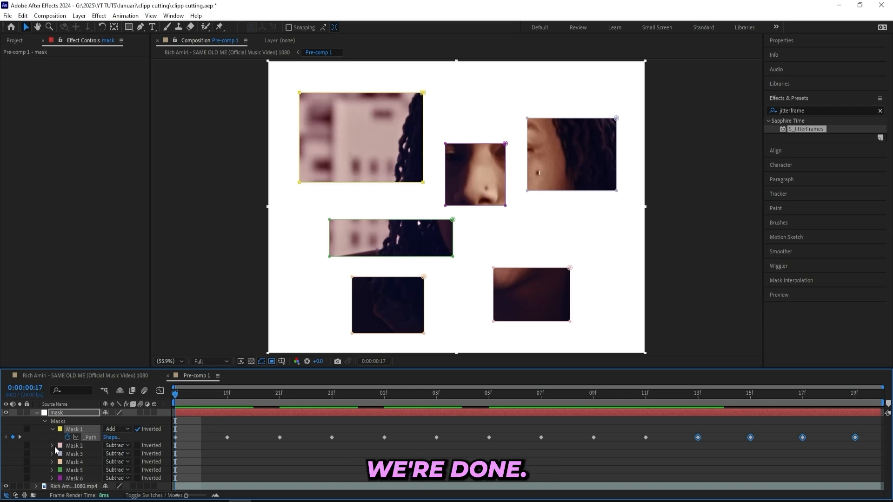
Expand Mask 1 and add a wiggle(2, 30) expression to its Mask Expansion property.
left_click(52, 429)
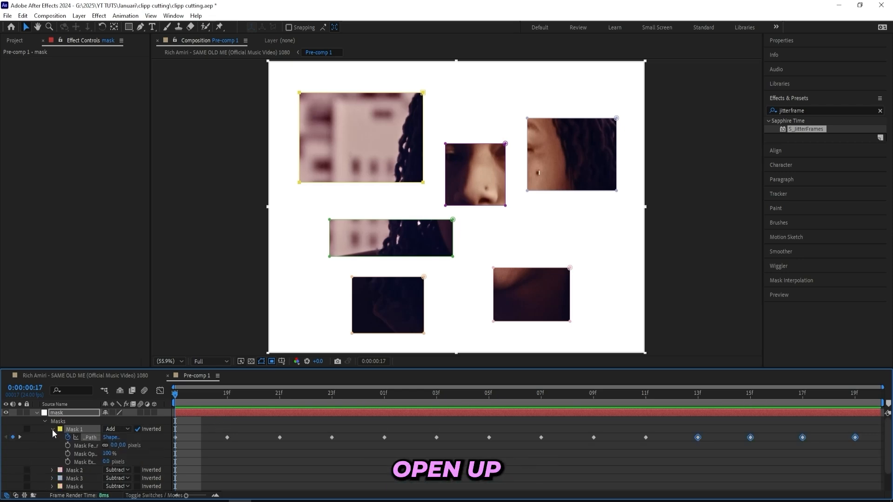
left_click(68, 463, "alt")
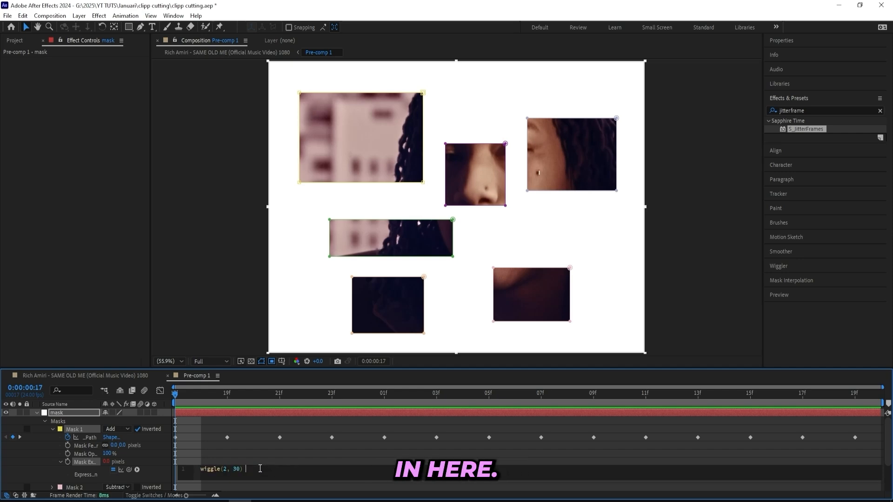
key("BackSpace")
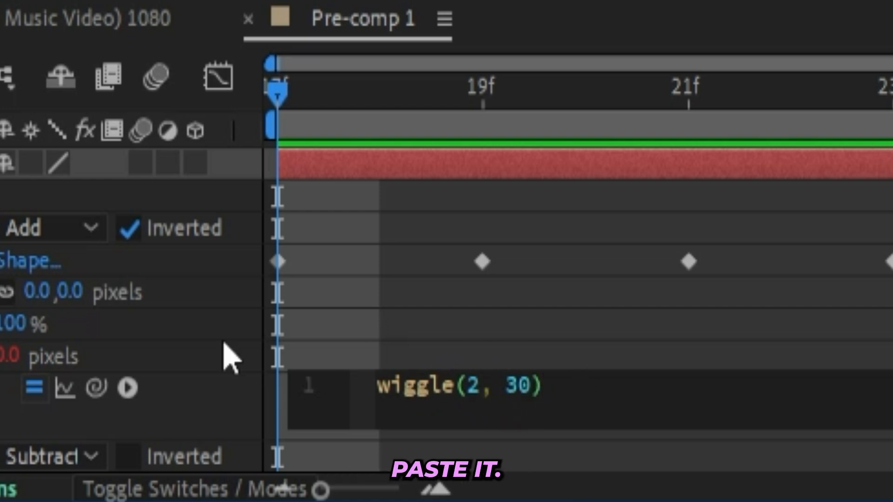
left_click(336, 361)
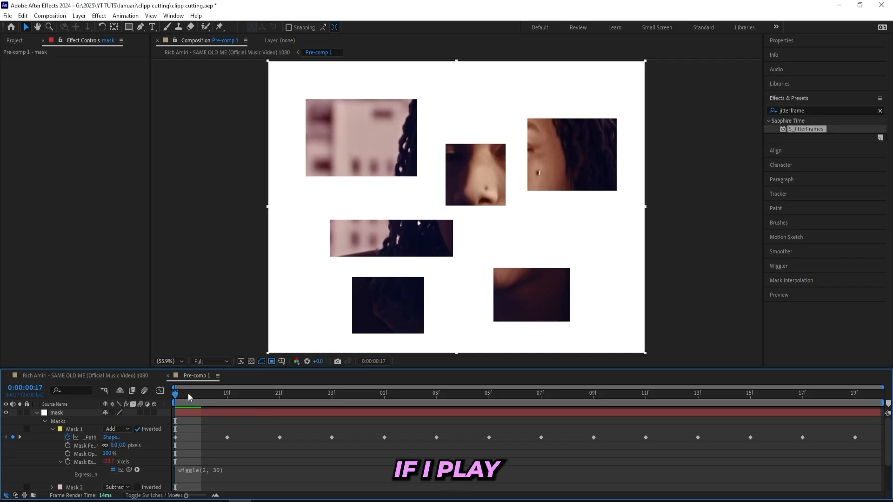
left_click_drag(188, 392, 166, 411)
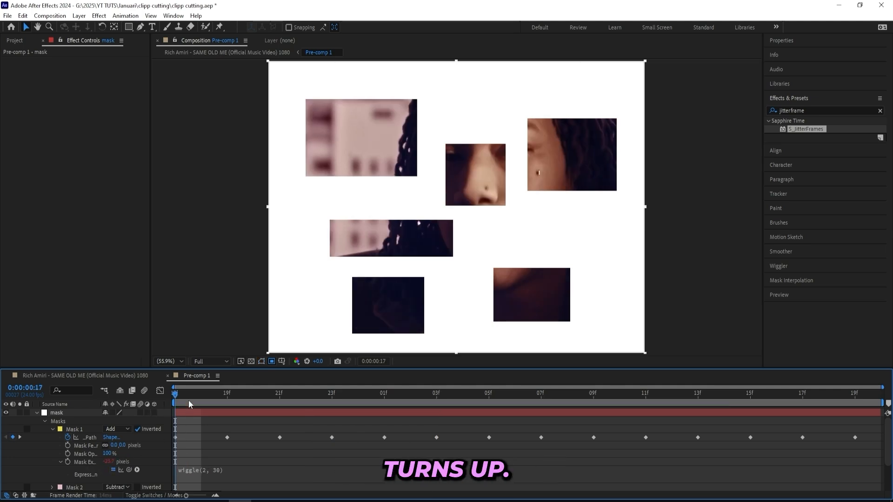
Inspect the frequency and amplitude arguments of the wiggle expression, then collapse Mask 1.
left_click(218, 469)
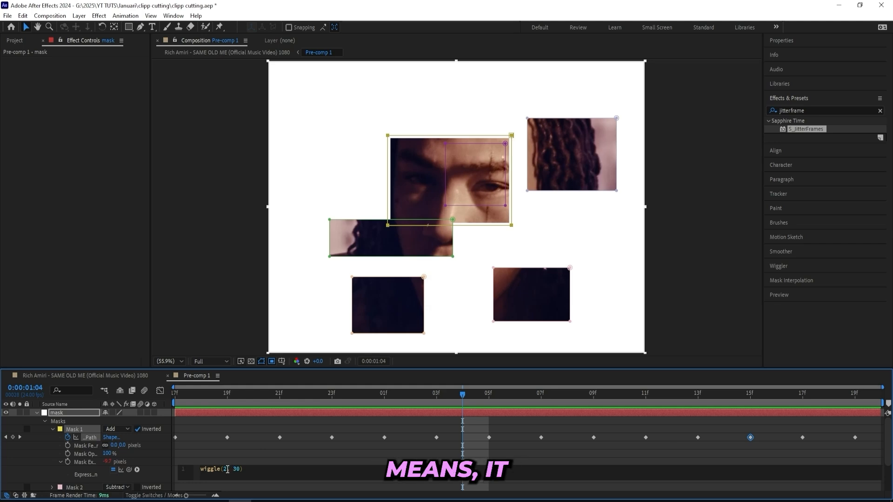
left_click(203, 470)
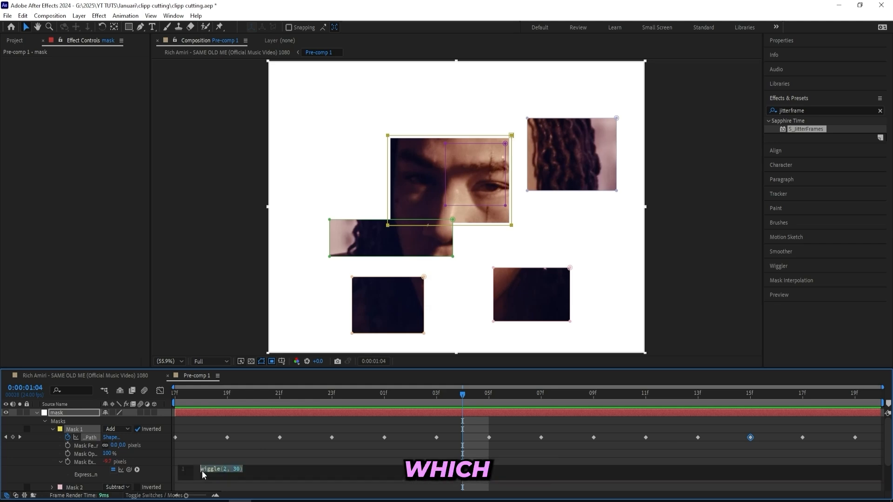
double_click(226, 470)
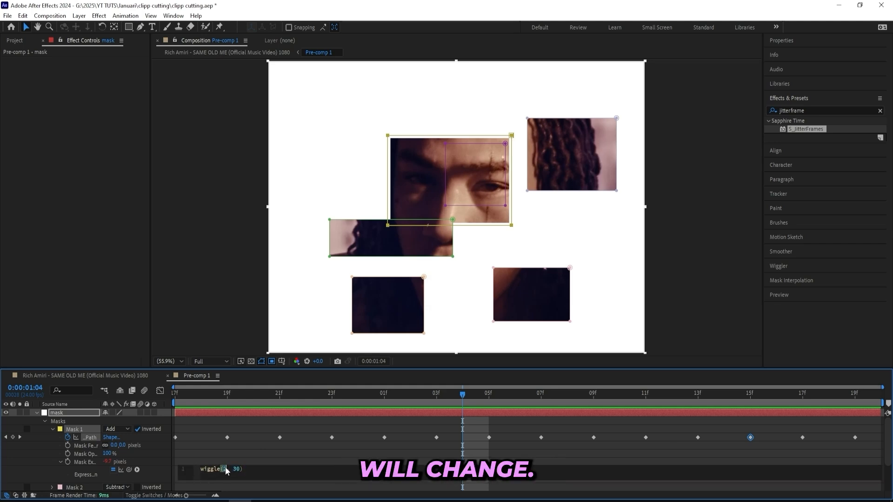
left_click(260, 488)
left_click(208, 472)
key("ctrl+c")
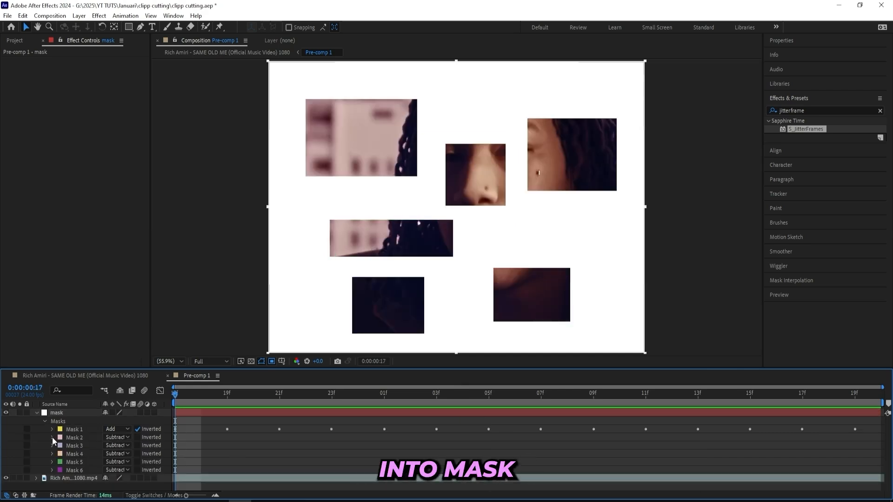
Expand Mask 2, enable keyframing on its path, and move the mask to the upper left at frame 19.
left_click(52, 437)
left_click(67, 445)
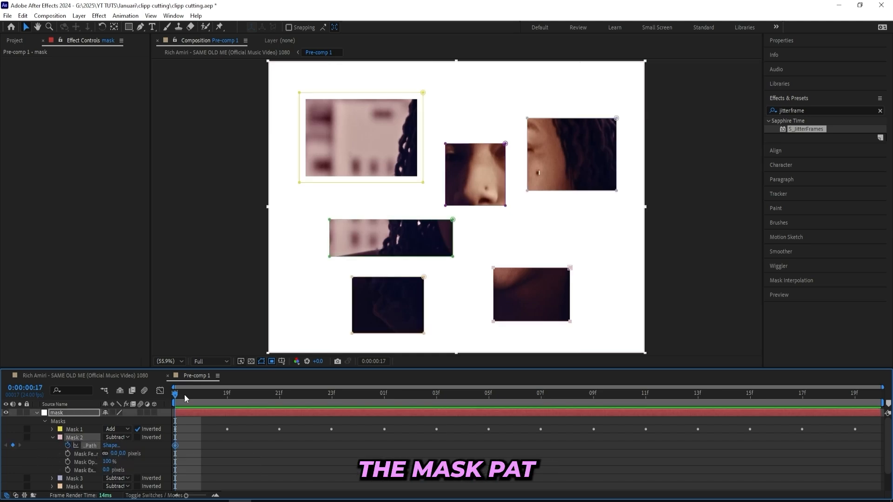
left_click_drag(185, 395, 234, 396)
left_click_drag(494, 268, 314, 98)
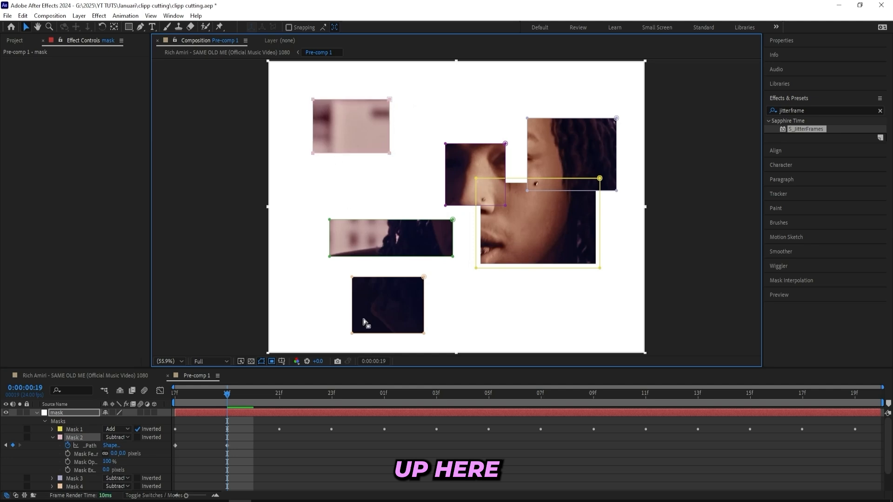
Keyframe Mask 2 at new positions every two frames, moving it to the lower left and then the top.
key("Page_Down")
key("Page_Down")
left_click_drag(389, 154, 589, 301)
left_click(300, 395)
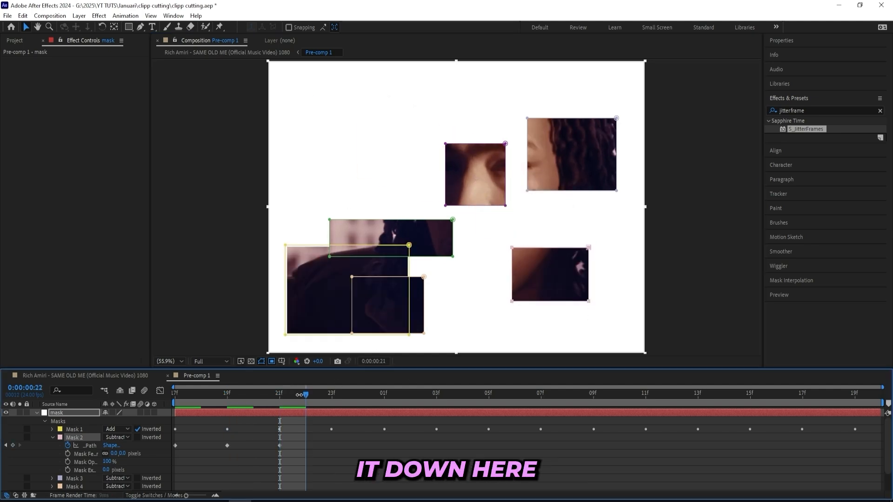
left_click_drag(300, 395, 362, 391)
left_click(338, 392)
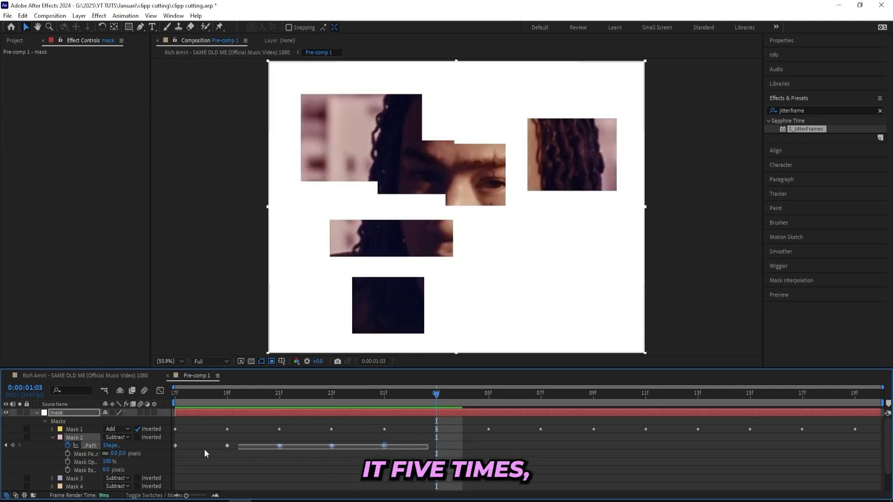
Select Mask 2's path keyframes and paste them starting at 0:00:01:03.
left_click_drag(205, 449, 170, 448)
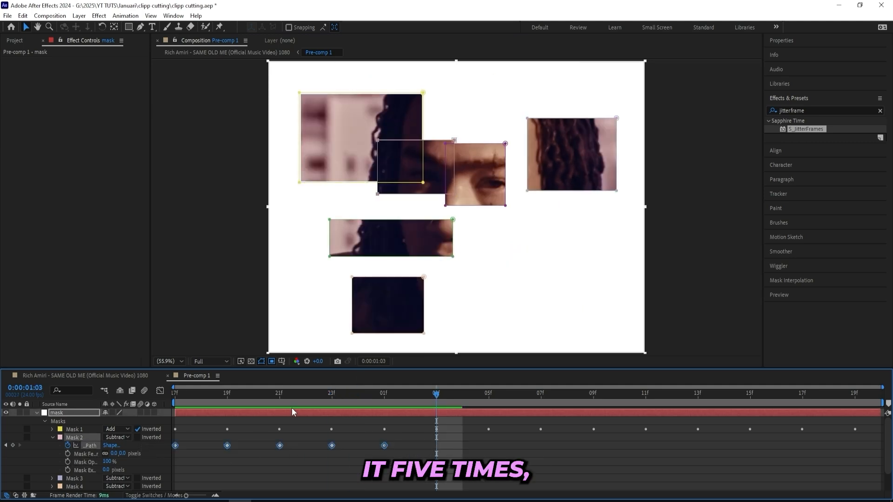
key("ctrl+v")
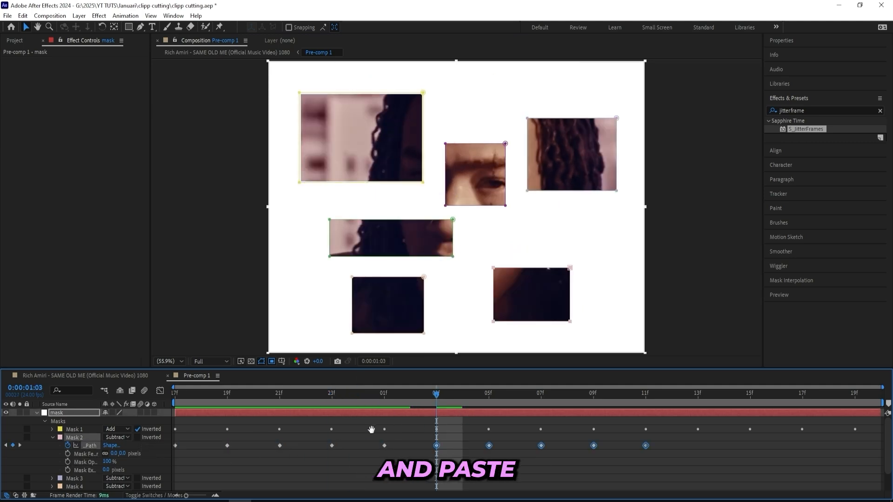
Paste the keyframes again at 0:00:01:13 to extend Mask 2's animation.
left_click(699, 394)
key("ctrl+v")
left_click_drag(699, 394, 156, 431)
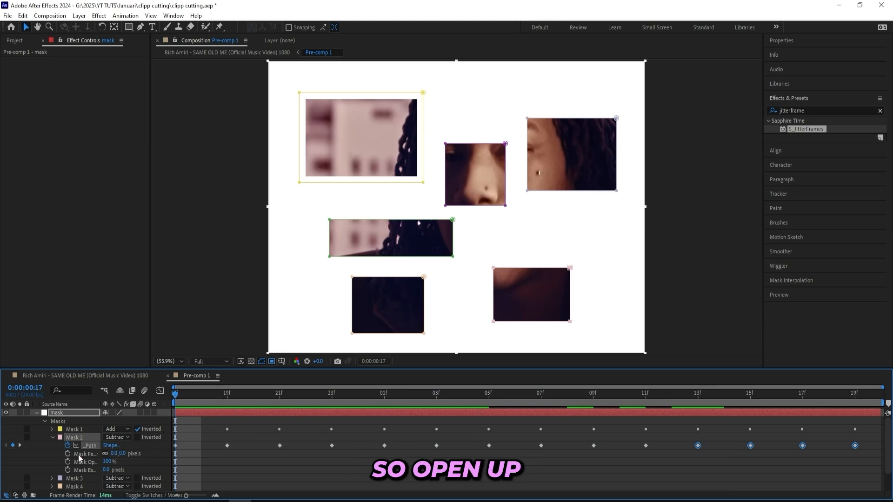
Add the wiggle(2, 30) expression to Mask 2's Mask Expansion and collapse the masks.
left_click(68, 471, "alt")
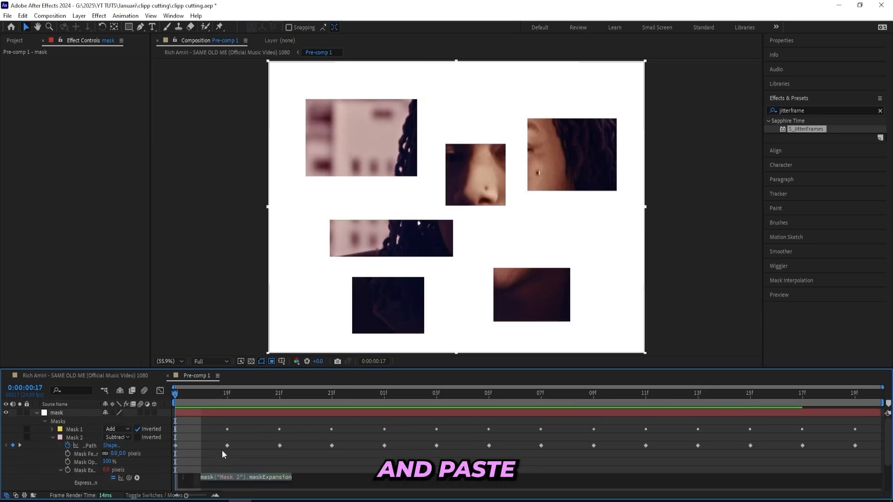
key("ctrl+v")
left_click(164, 418)
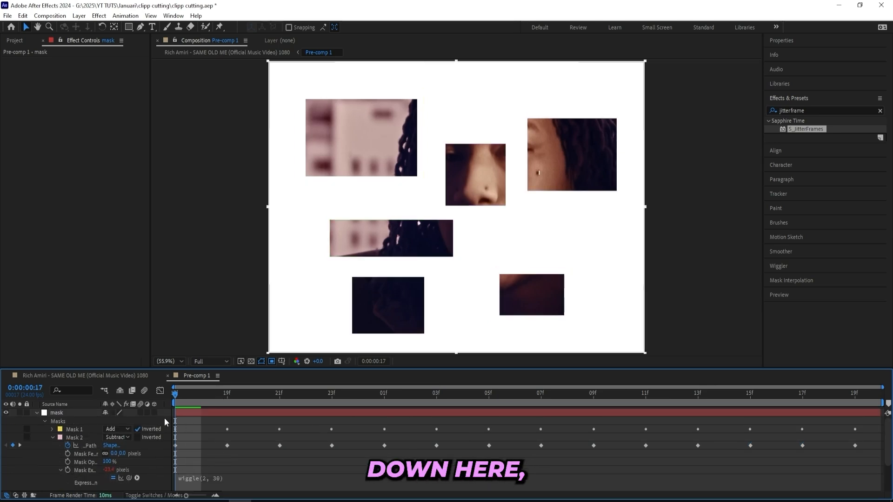
left_click(58, 470)
left_click(52, 437)
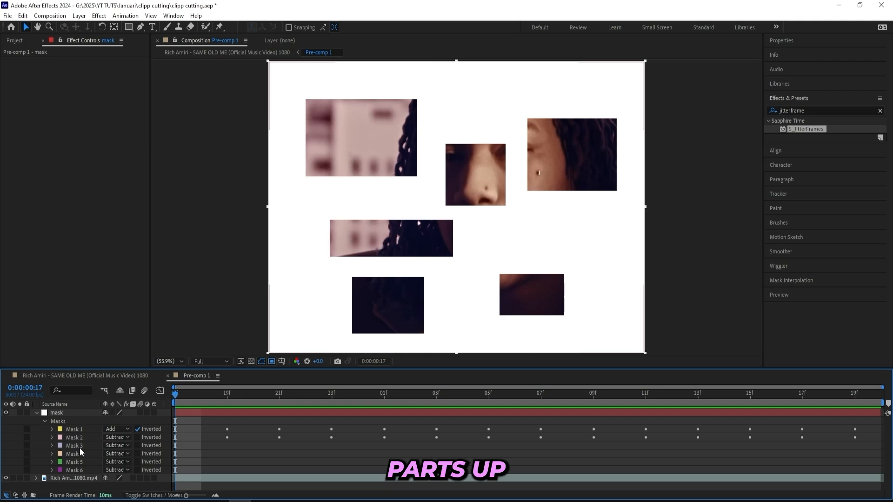
Collapse the mask layer and play back the composition.
left_click(37, 413)
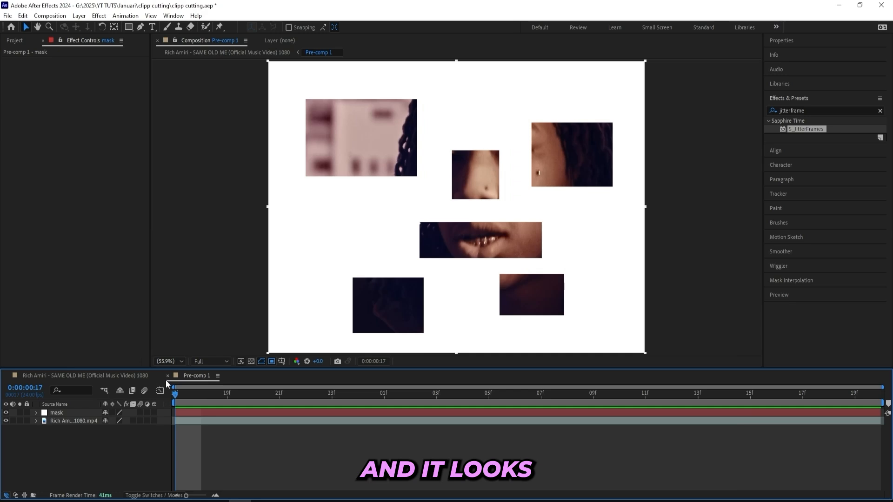
key("space")
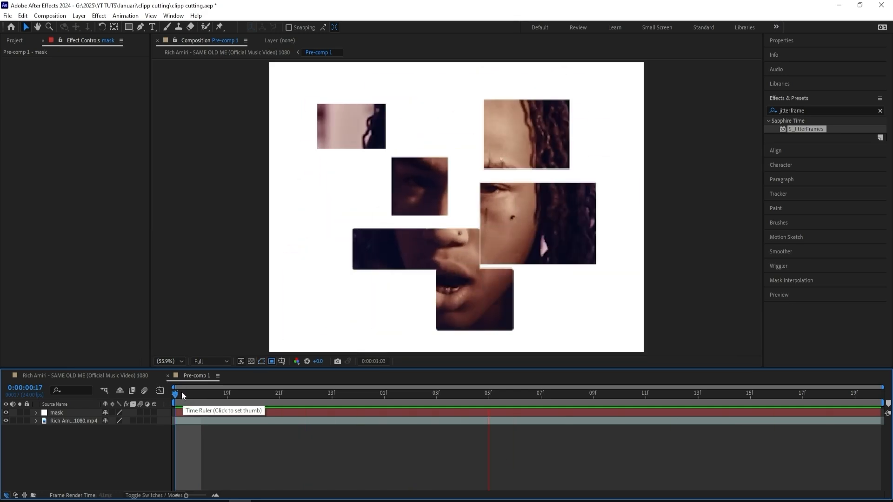
key("space")
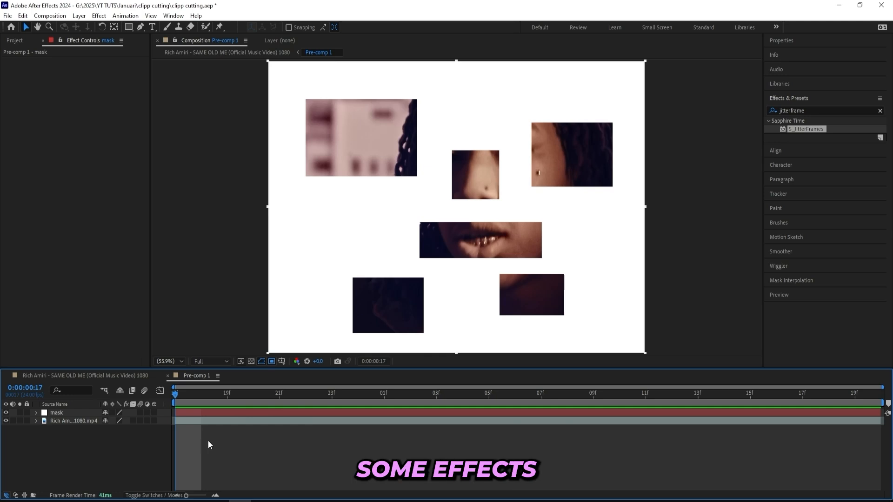
right_click(205, 443)
mouse_move(233, 329)
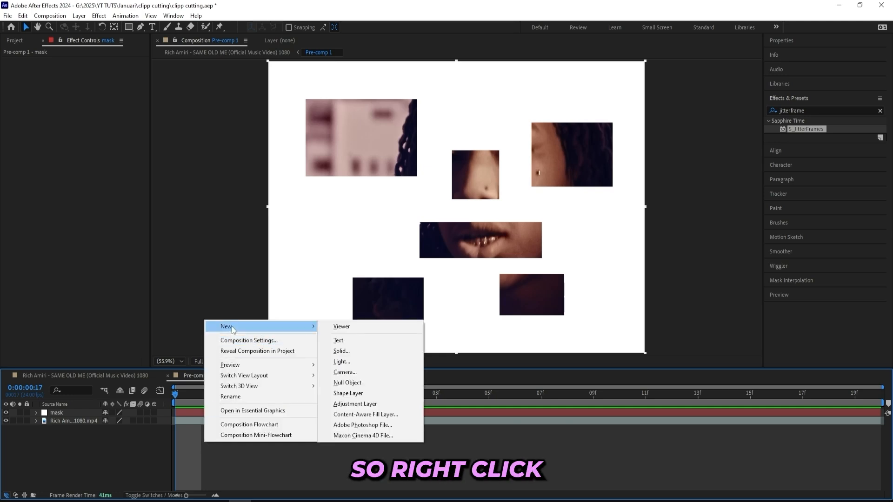
left_click(344, 404)
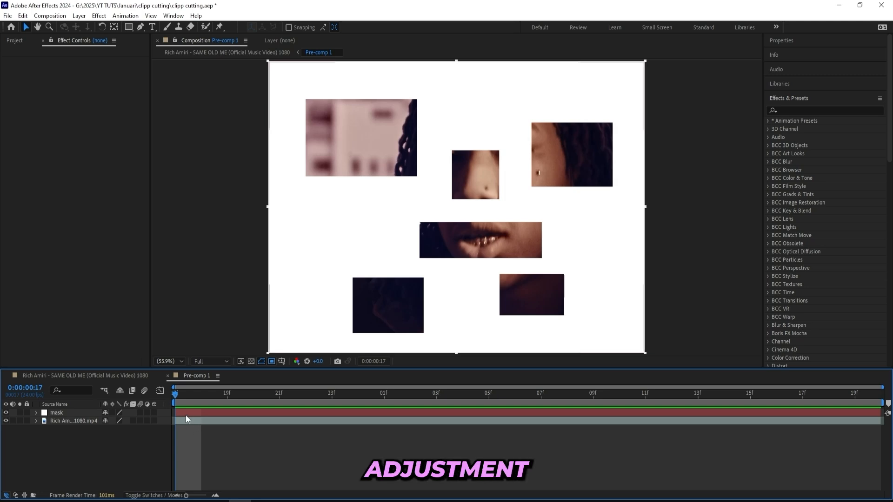
left_click(186, 415)
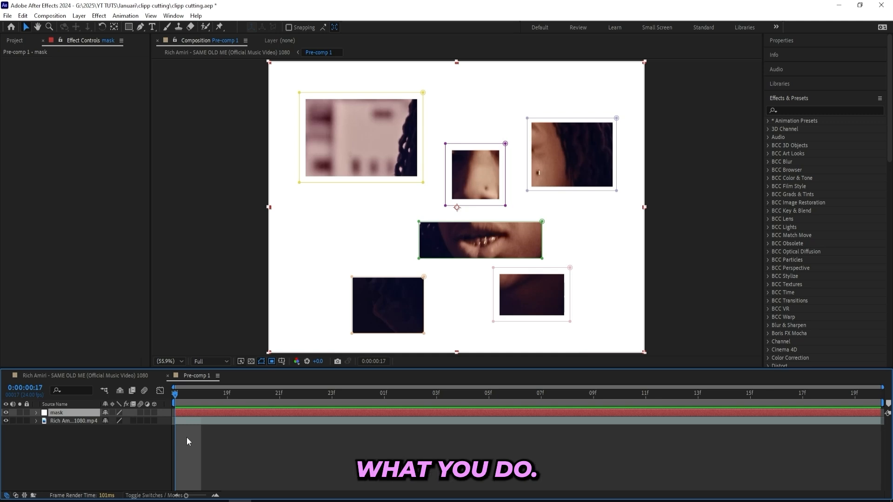
left_click(233, 450)
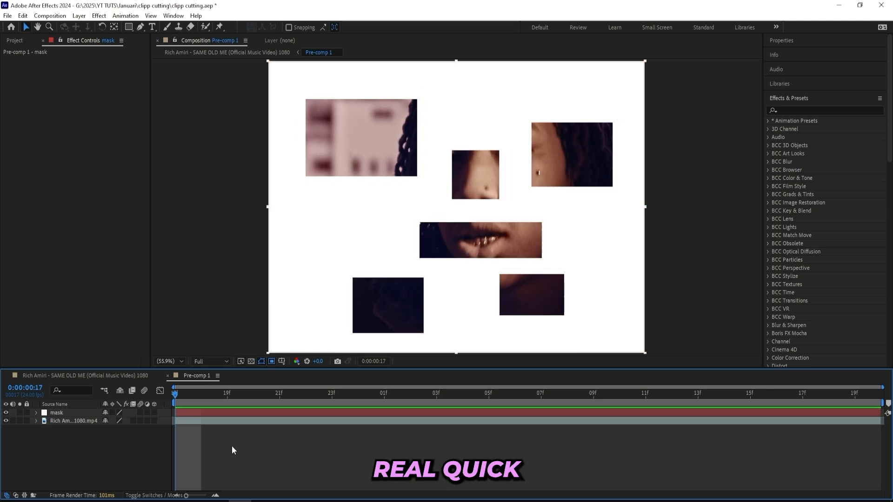
Create a new adjustment layer in the composition.
right_click(211, 433)
mouse_move(298, 316)
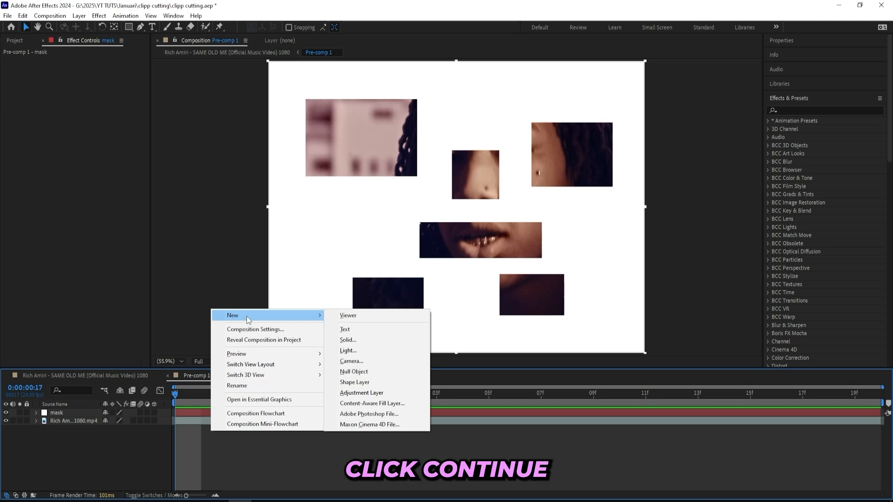
left_click(349, 394)
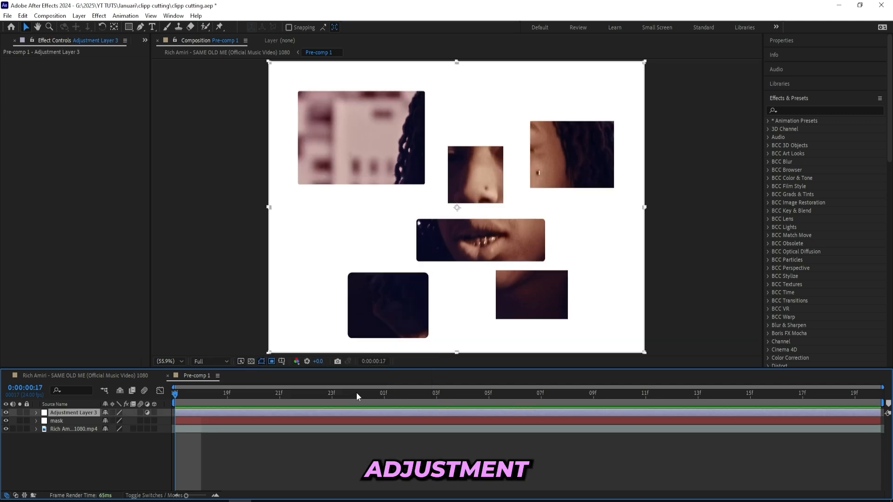
Search the effects for s_shake and apply S_Shake to the adjustment layer.
left_click(803, 112)
type("s_shake")
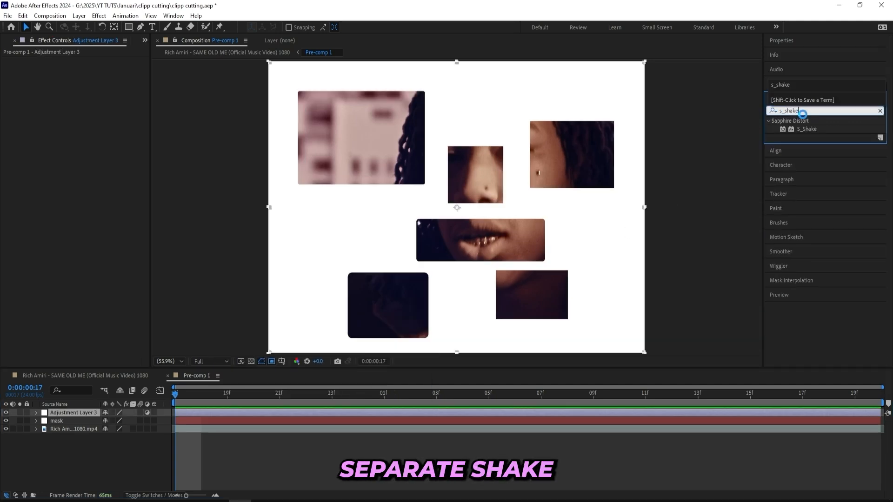
double_click(807, 129)
Set S_Shake's Amplitude to 2.6 and Frequency to 3, then preview the result.
left_click(92, 127)
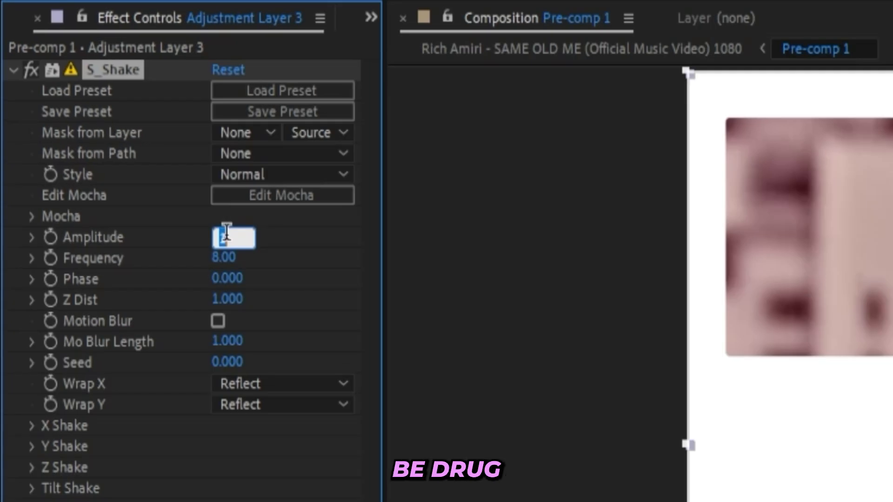
type("2.600")
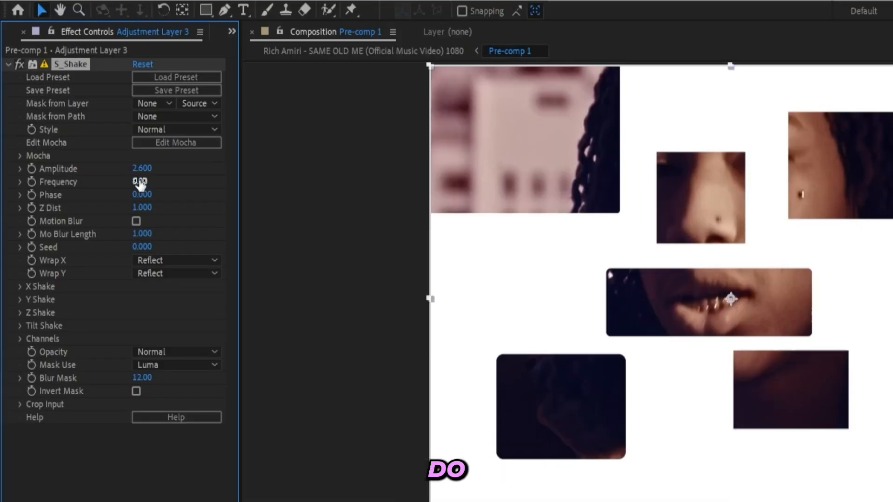
left_click(224, 255)
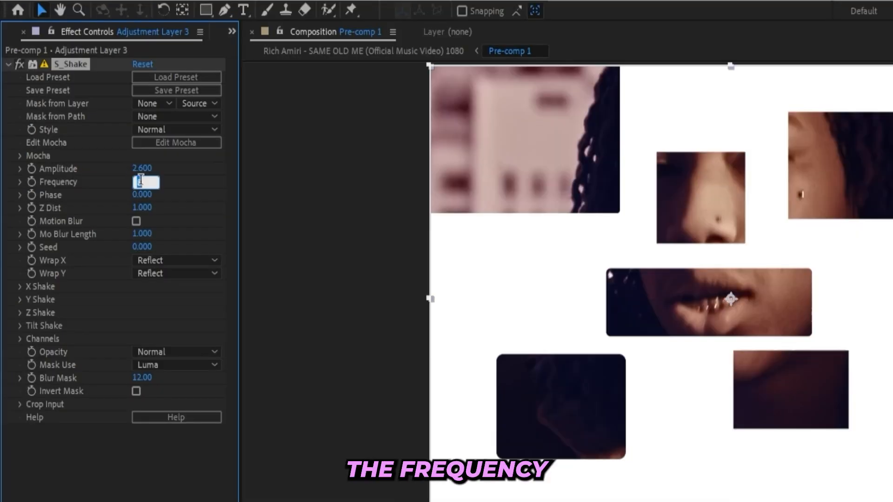
type("3")
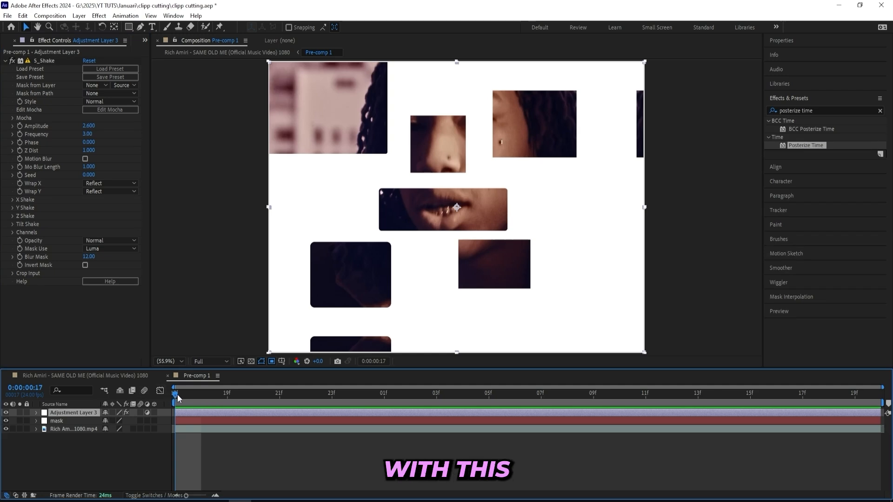
key("space")
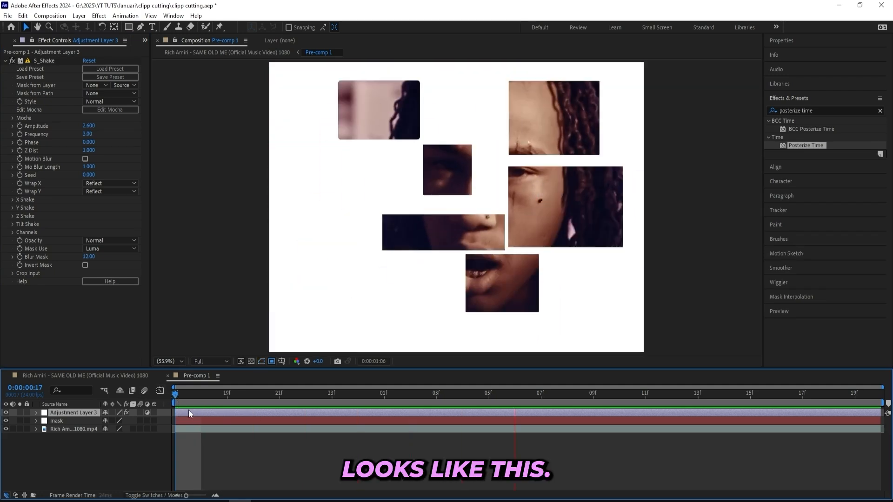
Preview the shake, then try the No and Tile options for S_Shake's Wrap X before setting it back to Reflect.
key("space")
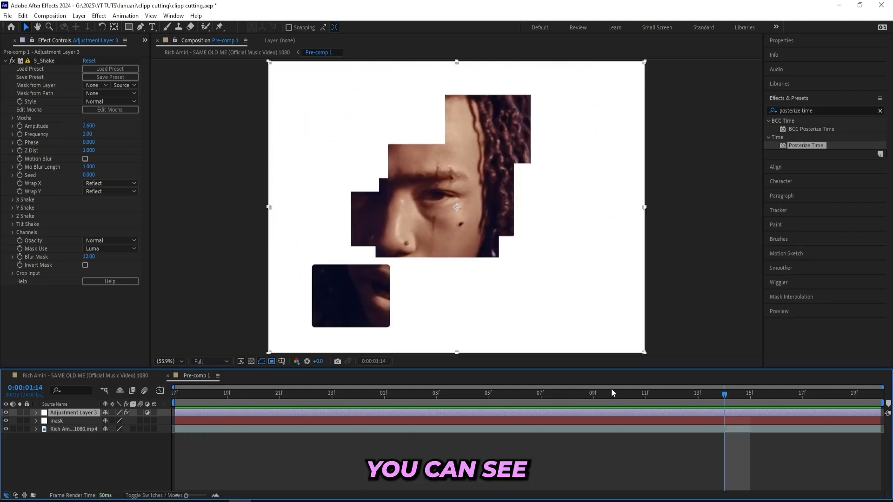
left_click_drag(610, 395, 541, 396)
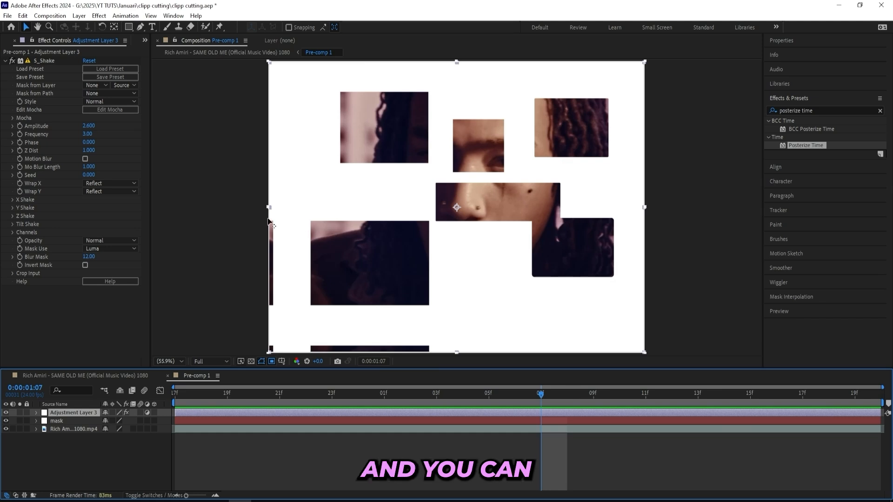
left_click(105, 185)
left_click(104, 193)
left_click(112, 184)
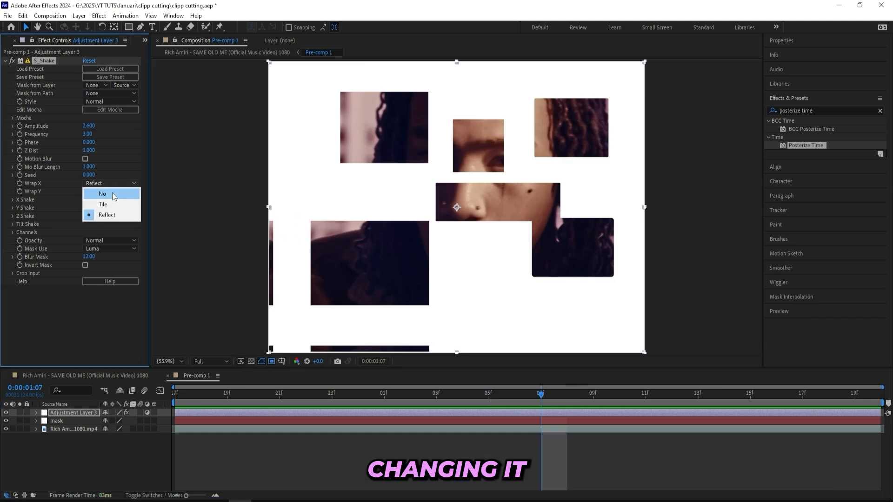
left_click(110, 204)
left_click(114, 192)
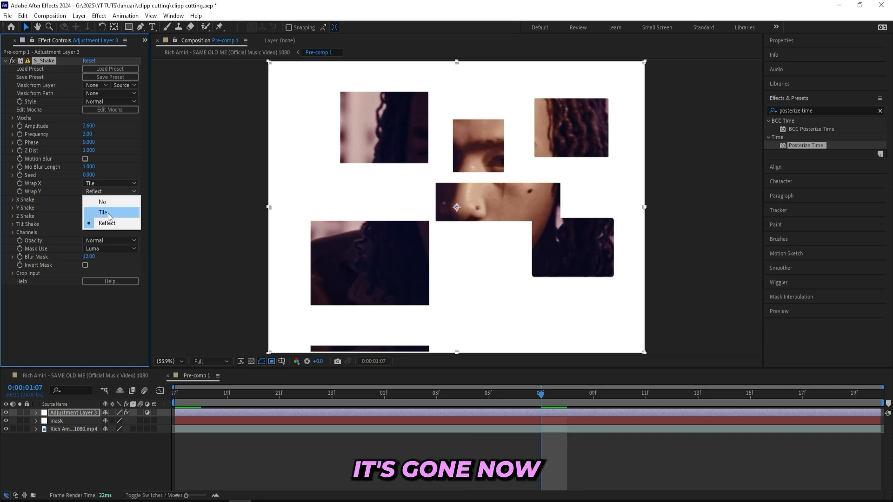
left_click(108, 213)
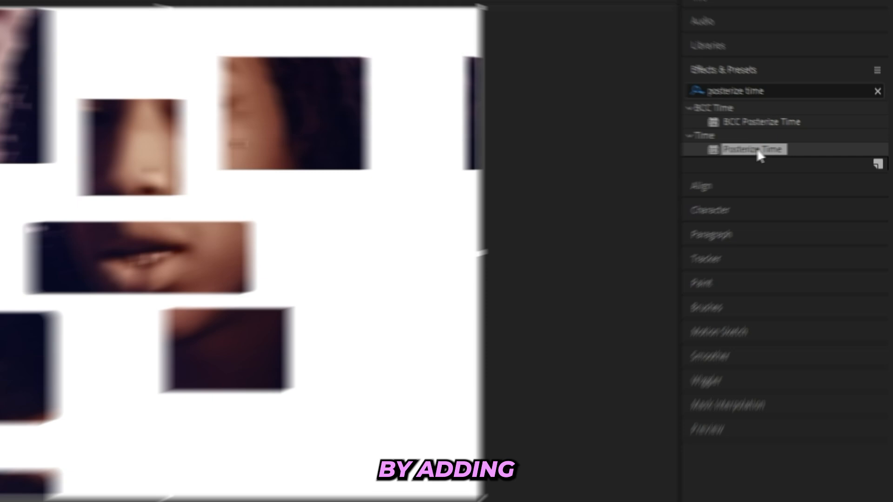
Apply Posterize Time to the adjustment layer, set its Frame Rate to 8, and save the project.
left_click_drag(758, 153, 93, 297)
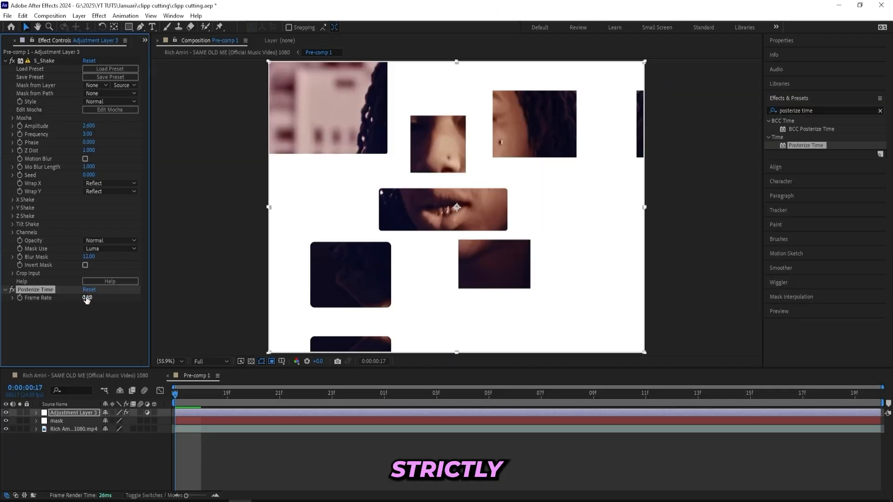
left_click(87, 298)
type("8")
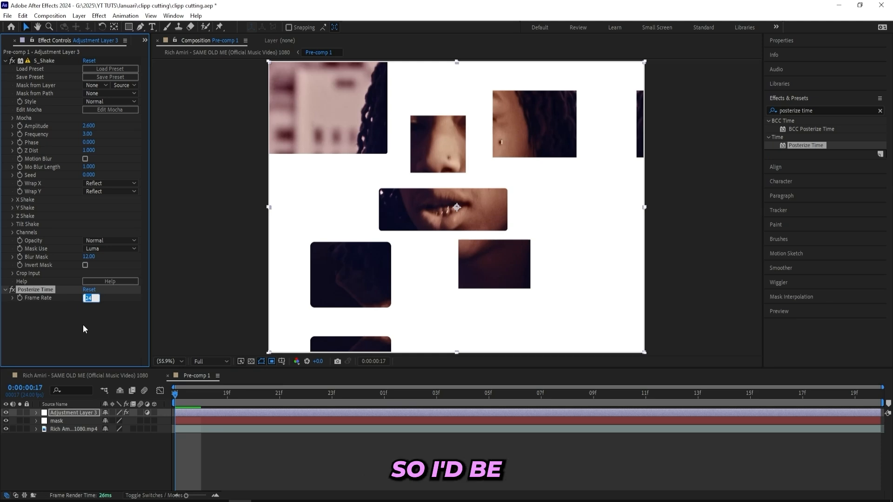
key("ctrl+s")
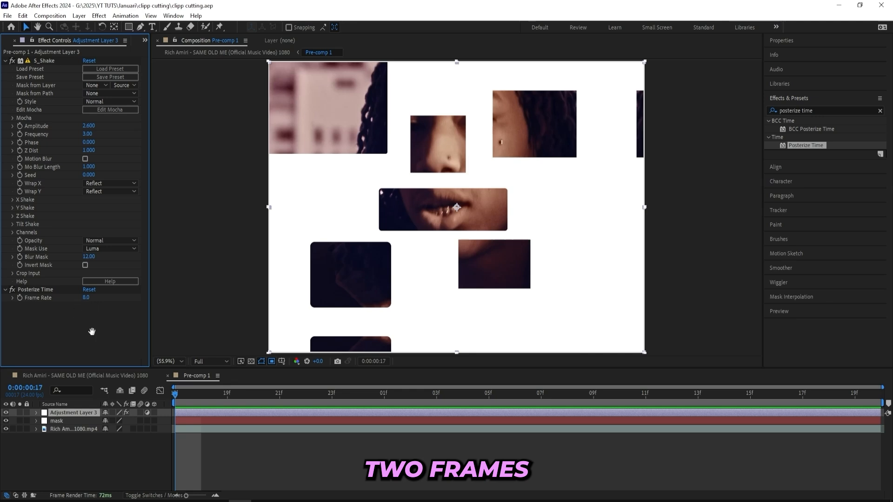
Play back and scrub the composition to review the posterized shake.
key("space")
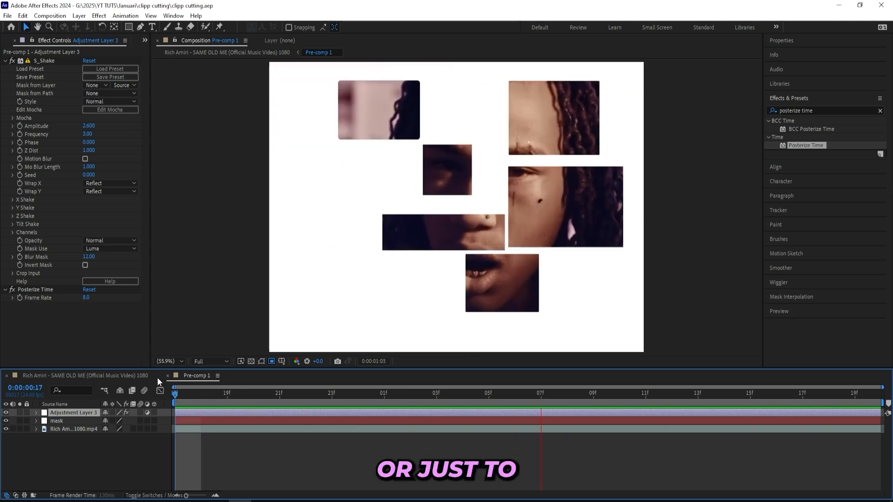
key("space")
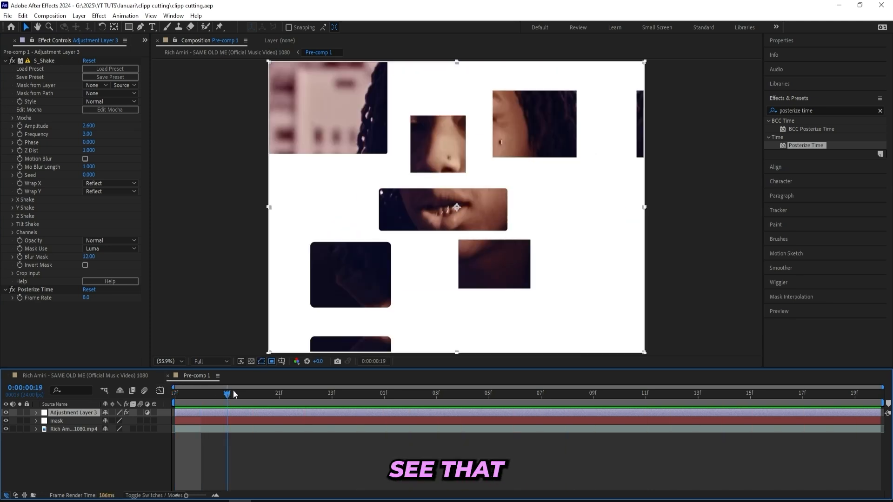
mouse_move(233, 391)
left_mouse_down()
mouse_move(332, 394)
mouse_move(226, 393)
left_mouse_up()
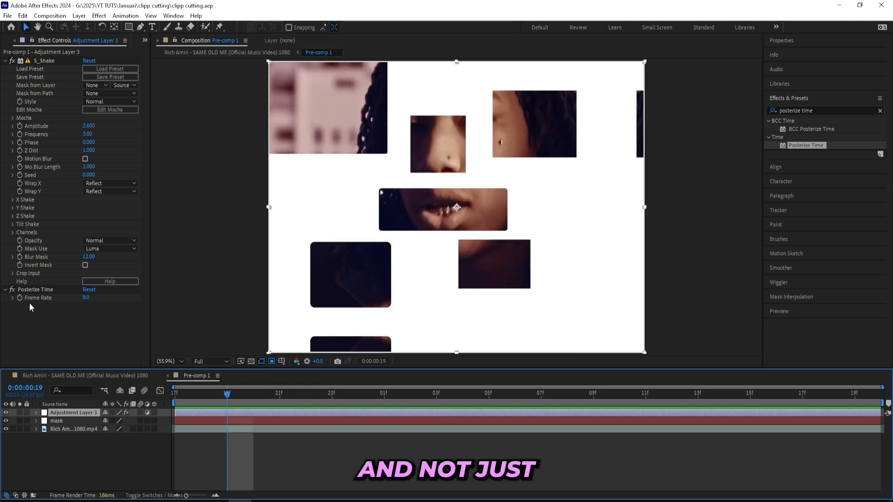
Copy S_Shake and Posterize Time from the adjustment layer, hide that layer, and paste both effects onto the mask layer.
left_click(38, 291)
key("ctrl+a")
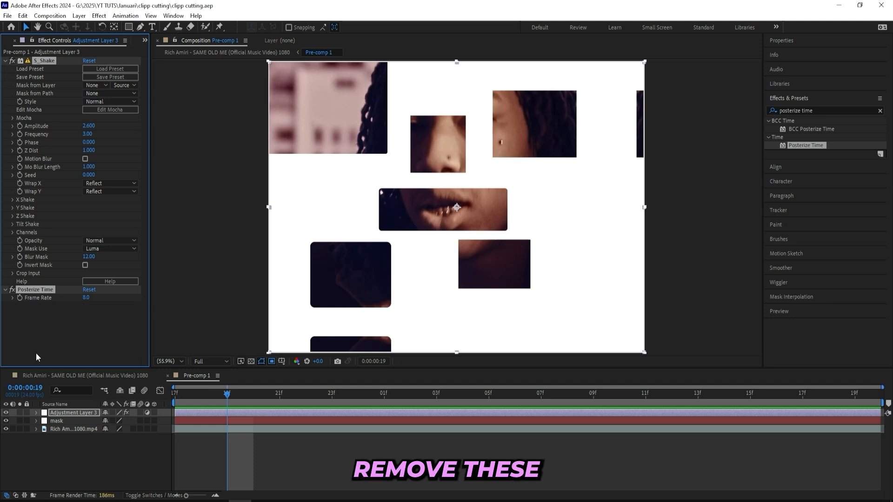
left_click(5, 413)
left_click(58, 421)
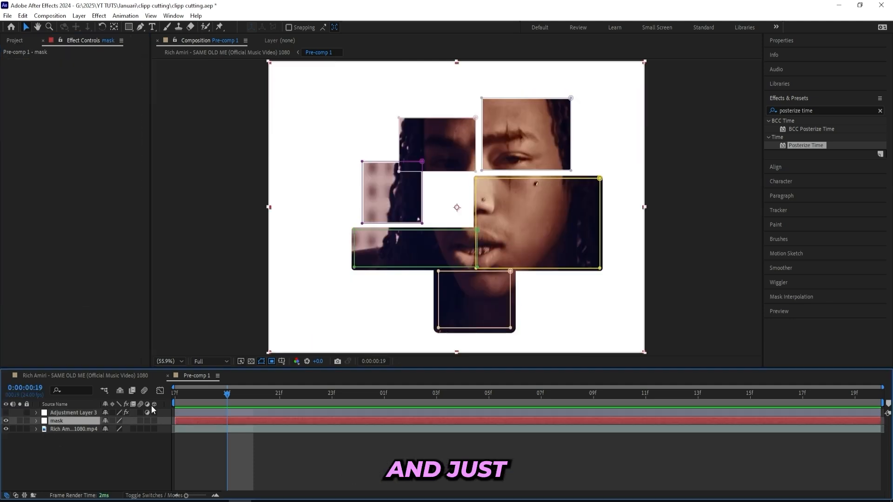
key("ctrl+v")
left_click_drag(230, 394, 149, 396)
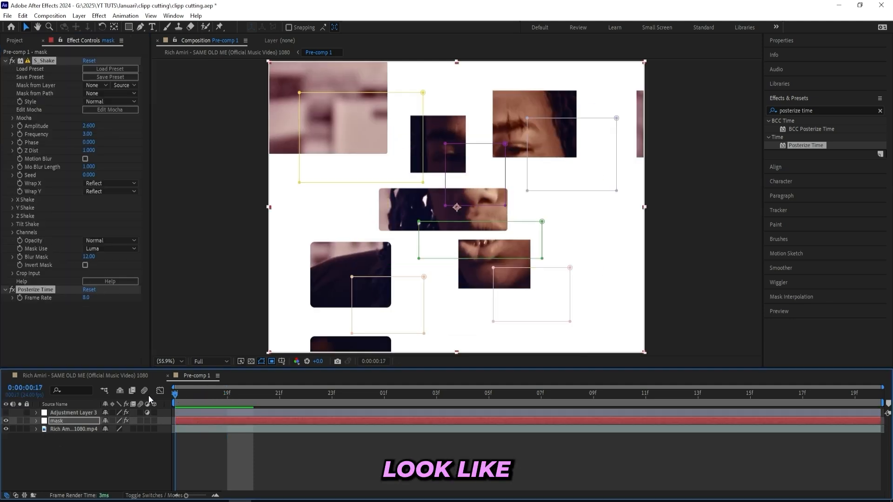
Play back the composition to review the effects on the mask layer.
left_click(250, 444)
key("space")
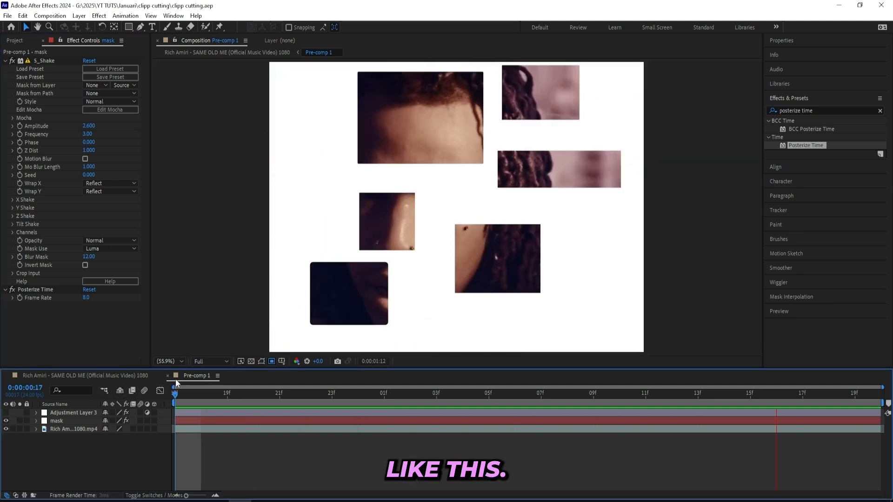
left_click(205, 428)
key("space")
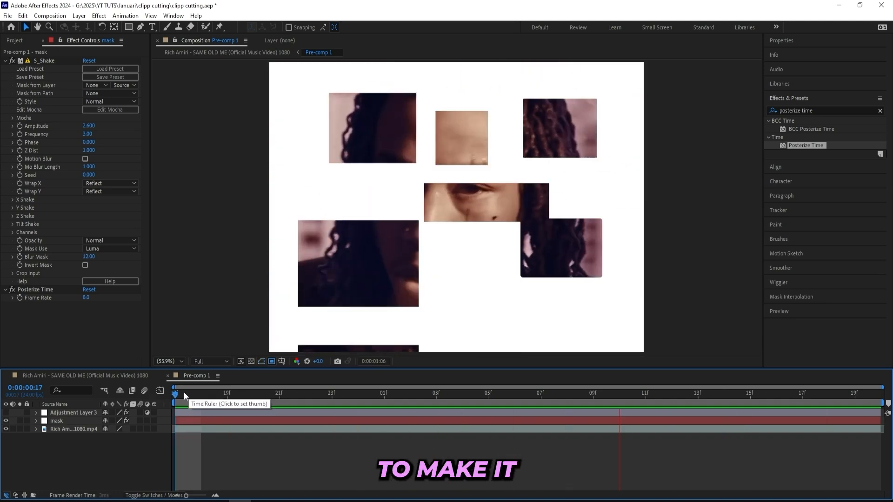
Try Posterize Time frame rates of 6 and 12 on the mask layer, previewing each from the start.
left_click(86, 298)
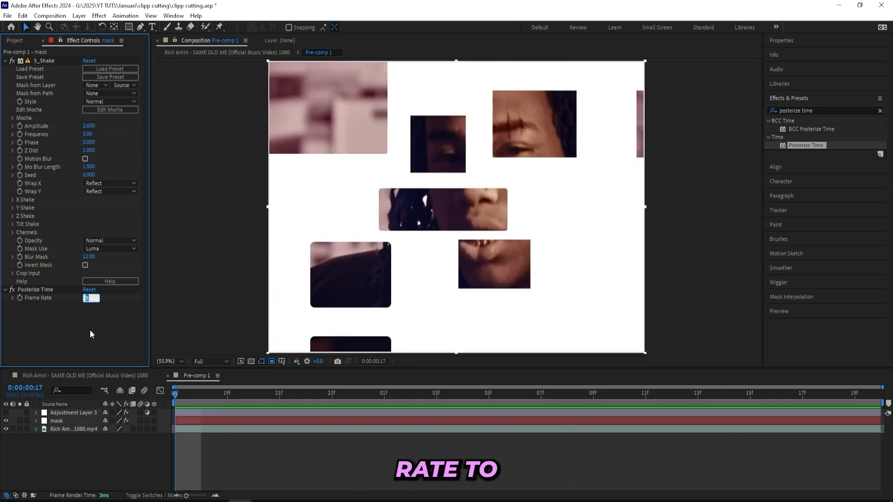
type("6")
key("Return")
key("space")
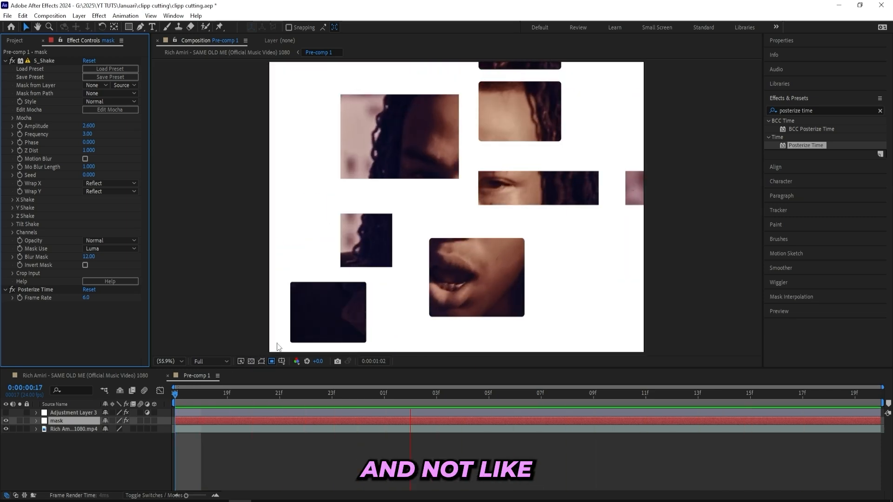
key("space")
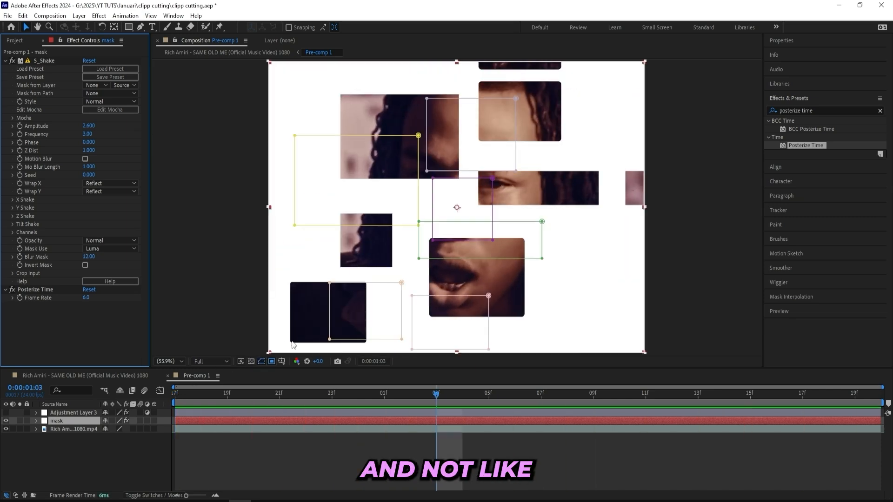
left_click(87, 297)
type("12")
key("Return")
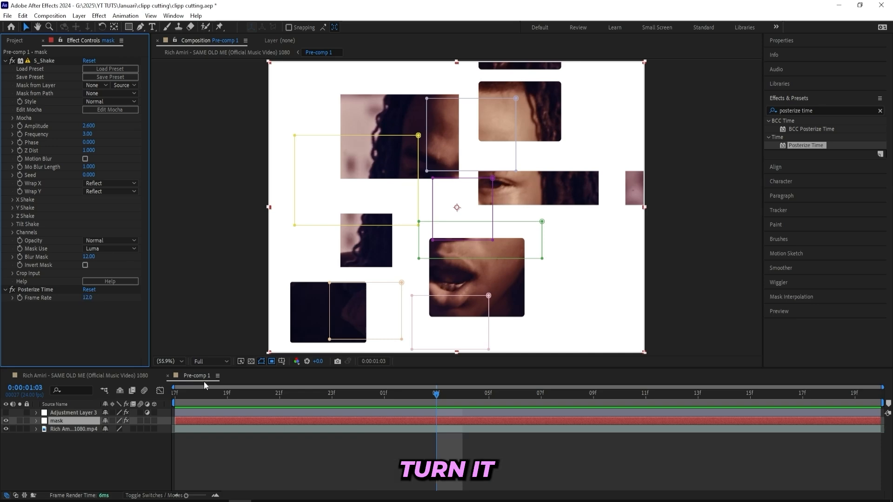
key("Home")
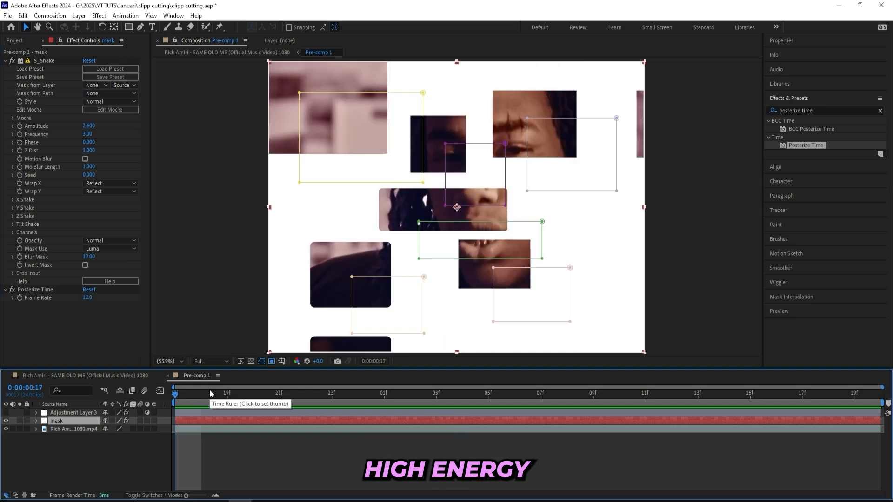
key("space")
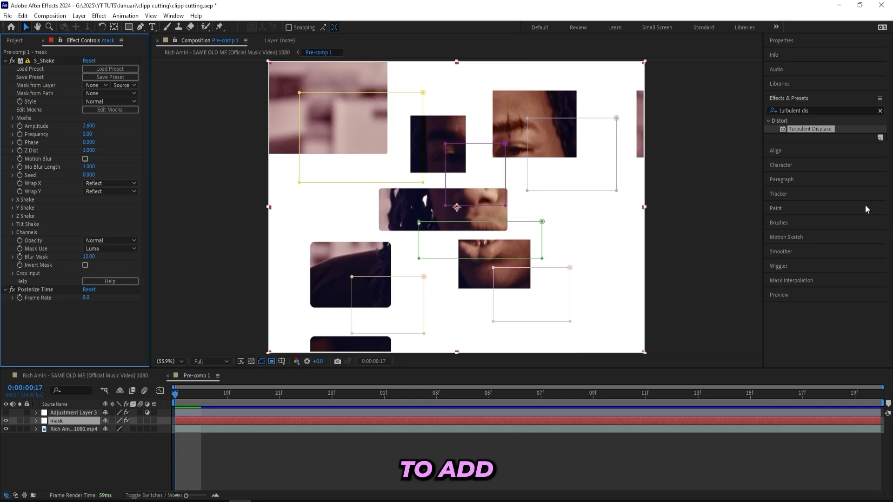
Search the effects for dropshadow, apply S_DropShadow to the mask layer, and play back the result.
left_click(812, 110)
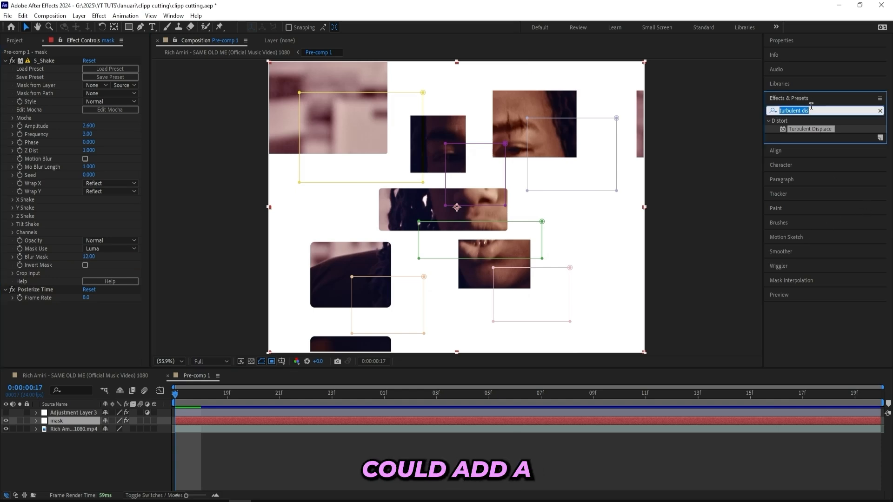
type("dropshadow")
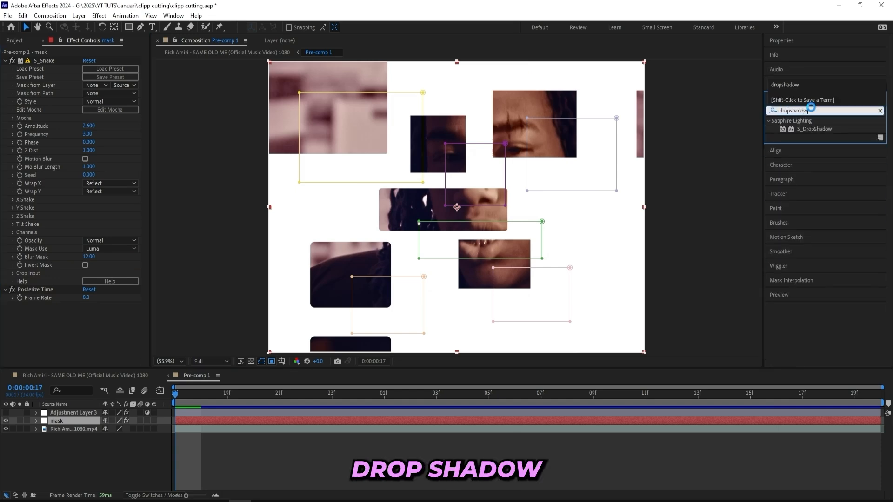
left_click_drag(814, 129, 47, 275)
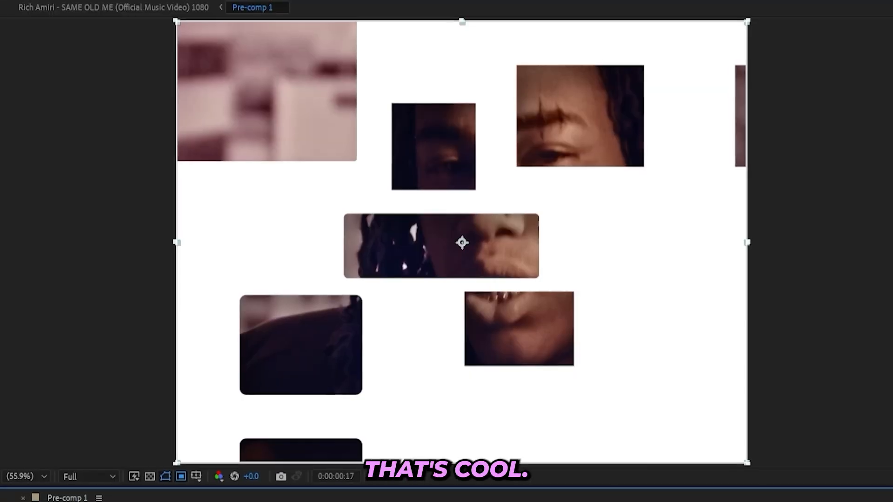
key("space")
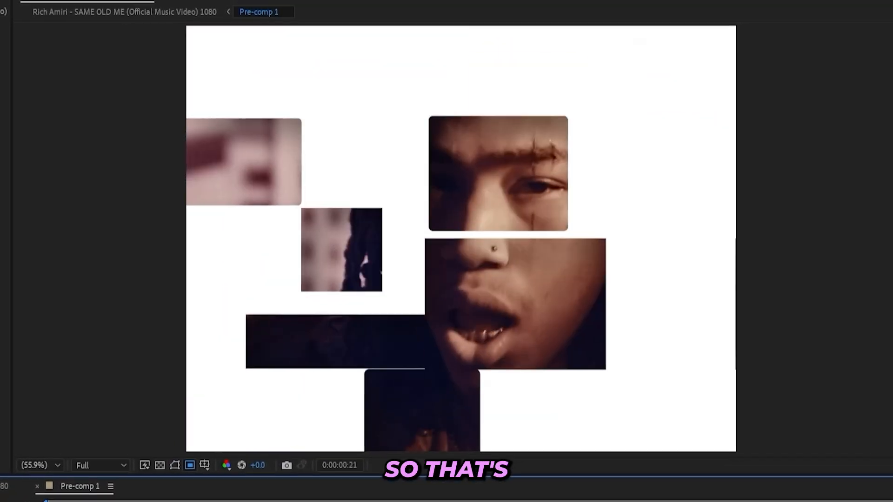